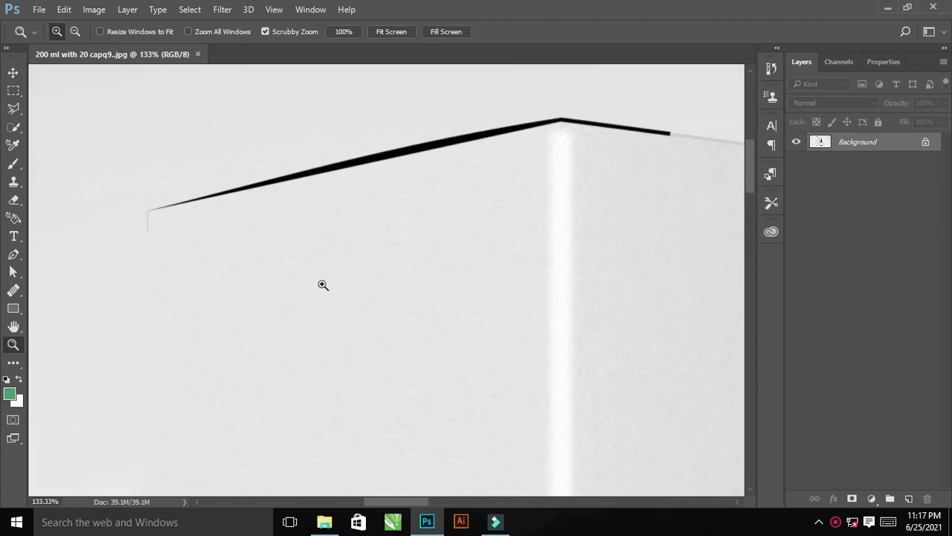
# Trace the tall box's corners and edge as a 0%-fill Shape 1 pen outline
pyautogui.press('p')
pyautogui.click(147, 211)
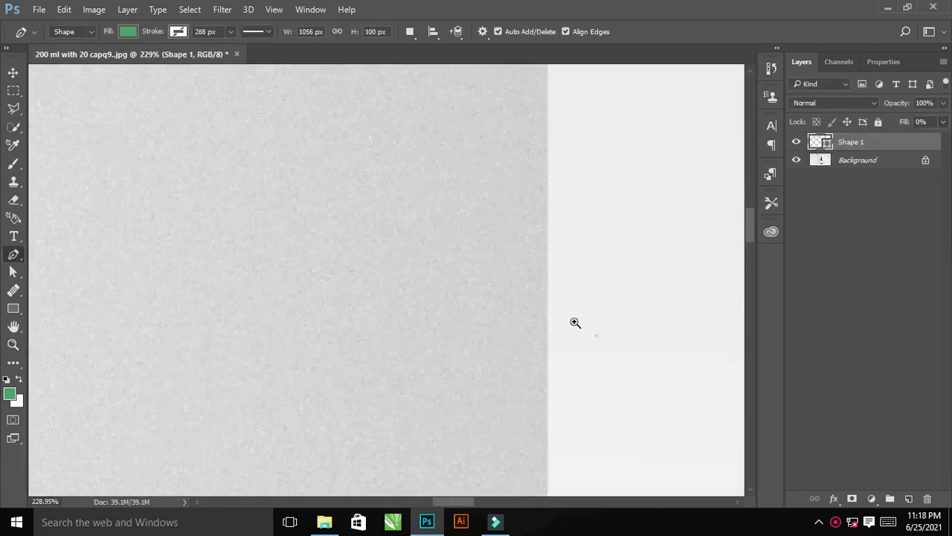
pyautogui.moveTo(575, 322); pyautogui.dragTo(325, 227)
pyautogui.scroll(5, 325, 447)
pyautogui.click(325, 294)
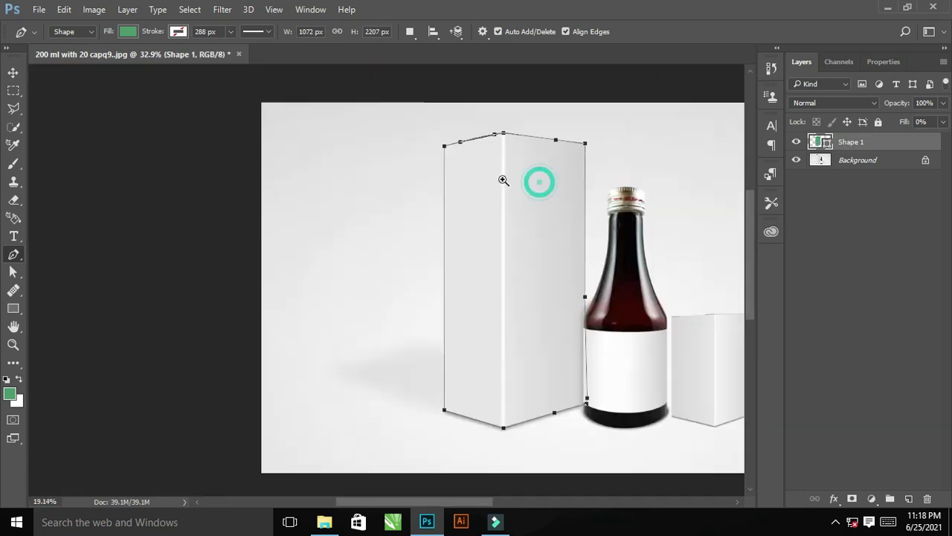
# Start the bottle outline along the cap and neck, setting the shape's fill to 4%
pyautogui.scroll(6, 469, 168)
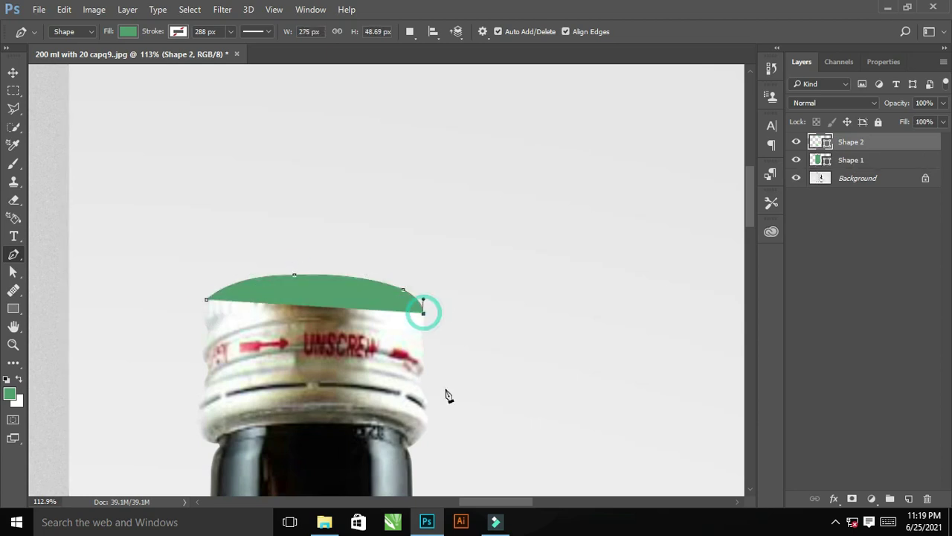
pyautogui.click(424, 365)
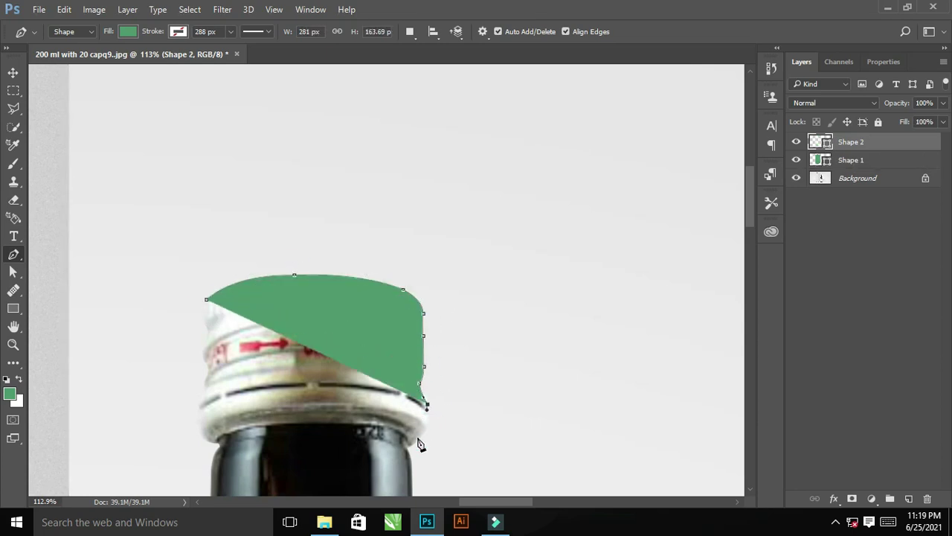
pyautogui.scroll(-2, 421, 436)
pyautogui.scroll(3, 372, 297)
pyautogui.scroll(-5, 421, 347)
pyautogui.scroll(1, 421, 347)
pyautogui.moveTo(313, 335); pyautogui.dragTo(318, 356)
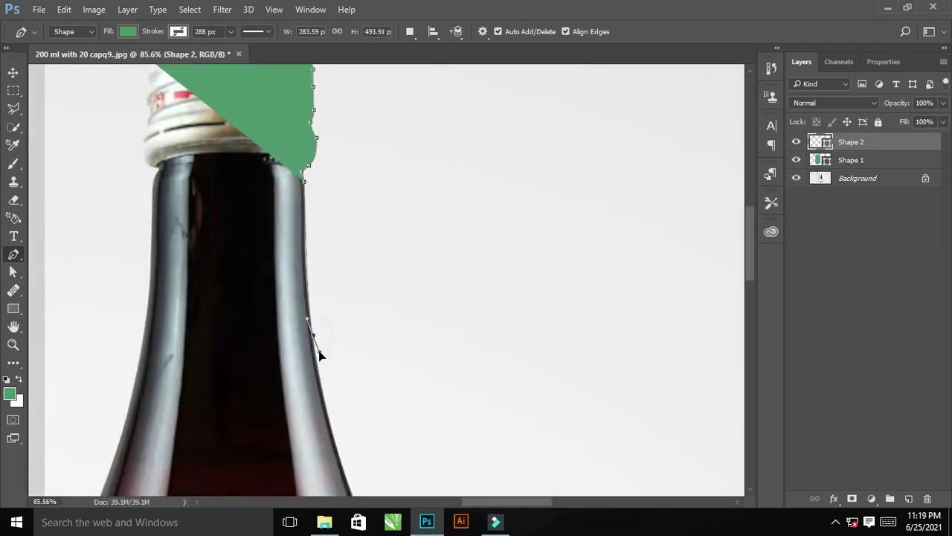
pyautogui.scroll(3, 251, 364)
pyautogui.hotkey('shift', '4')
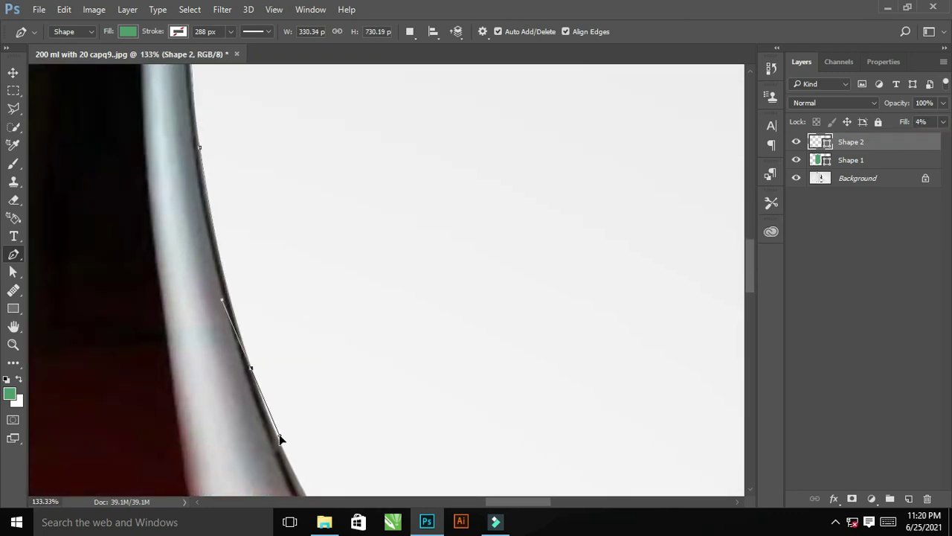
# Continue the bottle outline down the right shoulder, around the base and up the left side
pyautogui.click(279, 439)
pyautogui.scroll(-3, 330, 429)
pyautogui.scroll(-3, 233, 397)
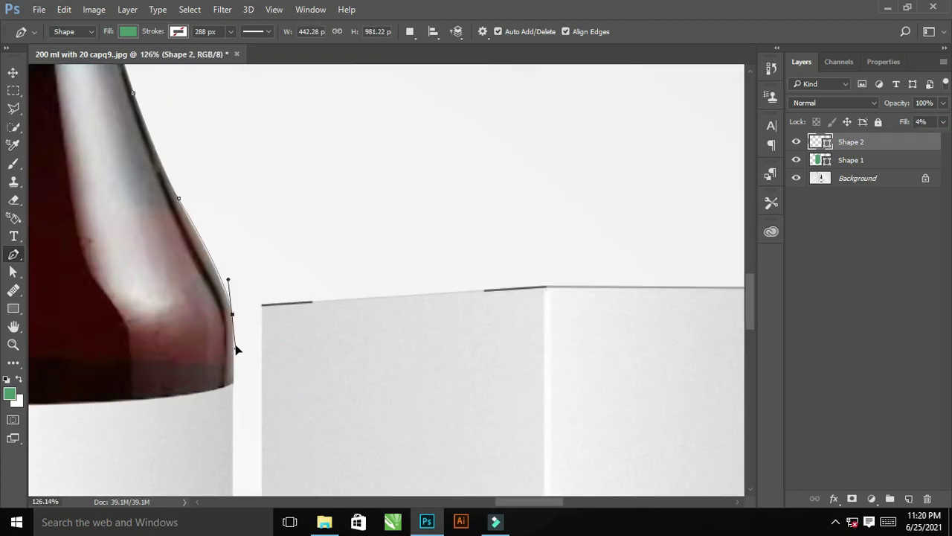
pyautogui.scroll(-3, 236, 349)
pyautogui.click(232, 227)
pyautogui.scroll(-3, 293, 357)
pyautogui.scroll(3, 238, 325)
pyautogui.moveTo(212, 236); pyautogui.dragTo(207, 251)
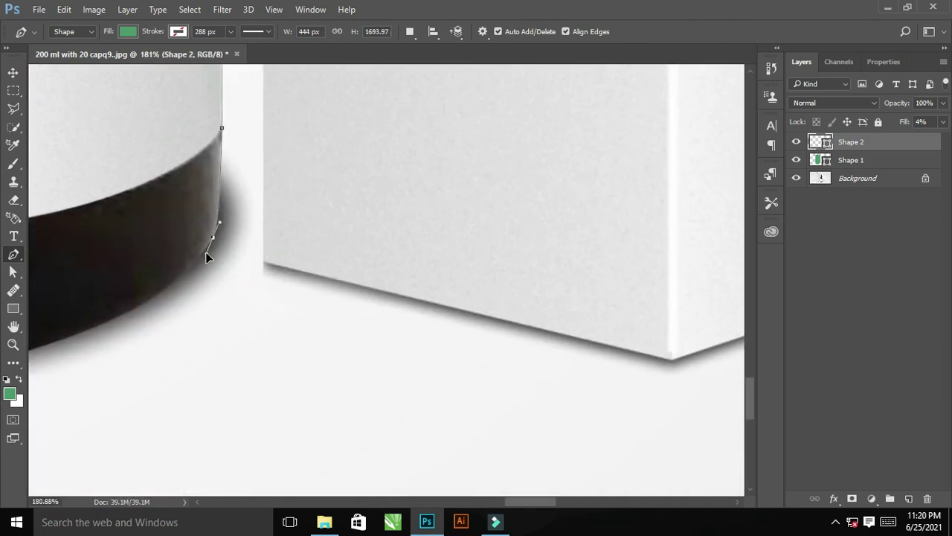
pyautogui.scroll(-2, 270, 389)
pyautogui.hscroll(-5, 392, 285)
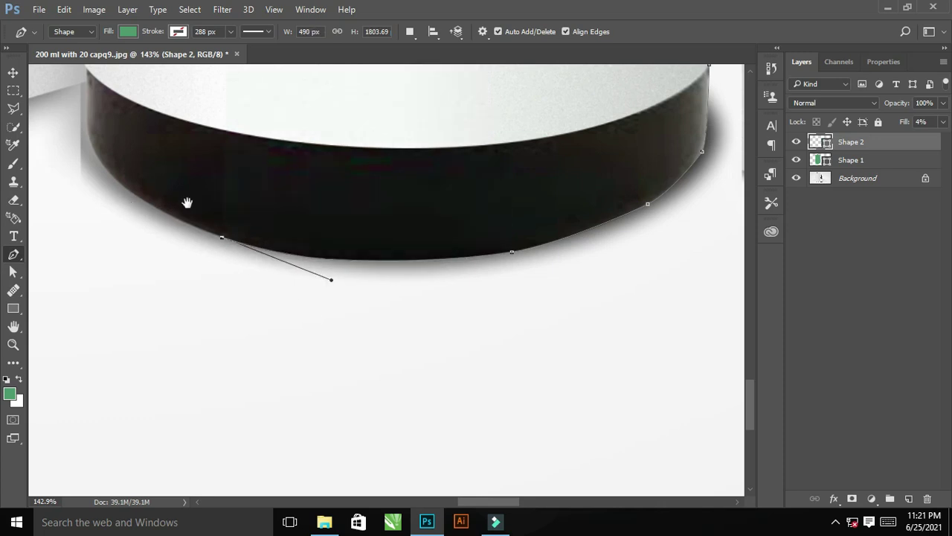
pyautogui.scroll(2, 184, 223)
pyautogui.scroll(2, 177, 254)
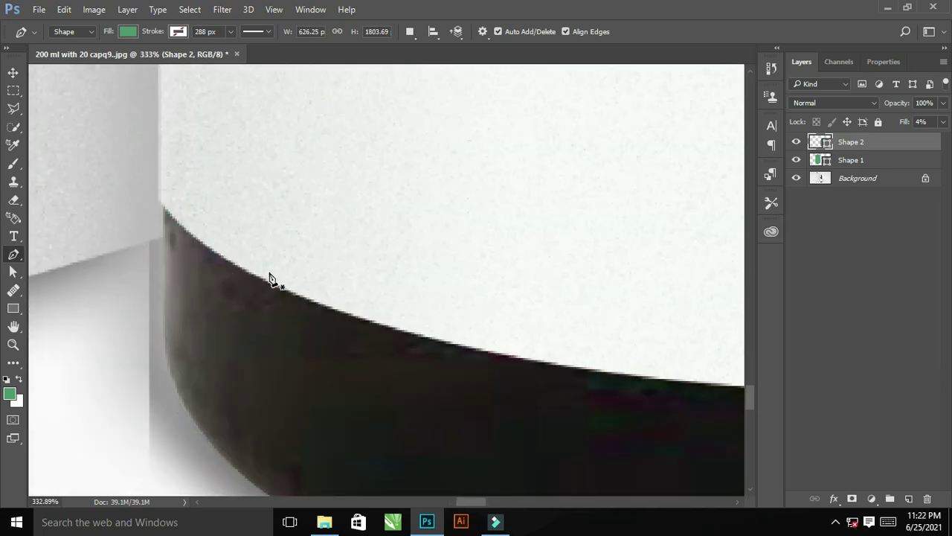
pyautogui.click(262, 229)
pyautogui.scroll(1, 240, 153)
pyautogui.moveTo(268, 183); pyautogui.dragTo(271, 250)
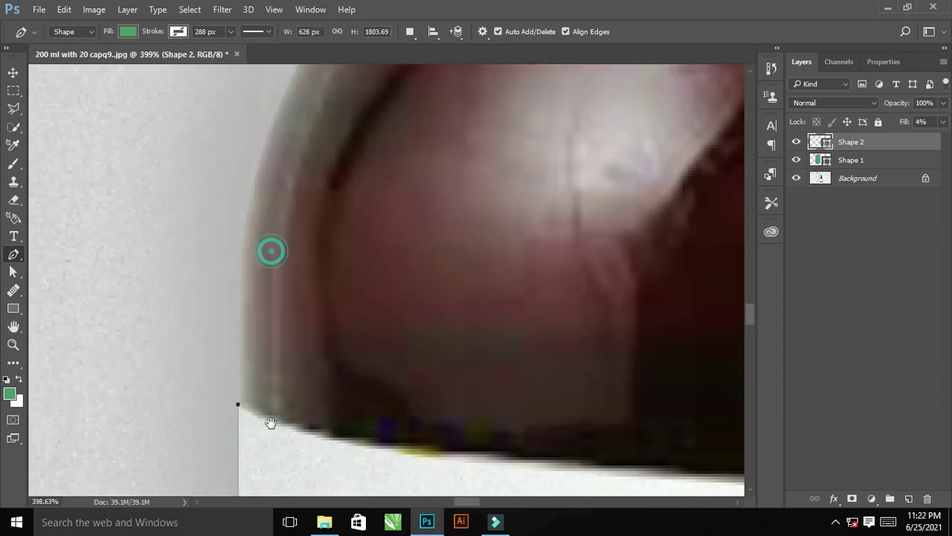
pyautogui.scroll(-1, 313, 206)
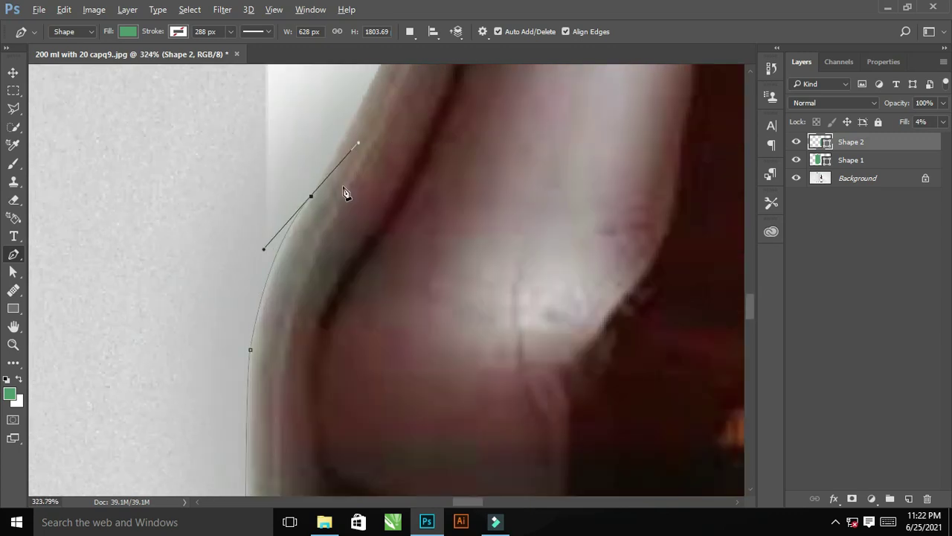
pyautogui.scroll(-2, 346, 194)
pyautogui.scroll(-1, 329, 258)
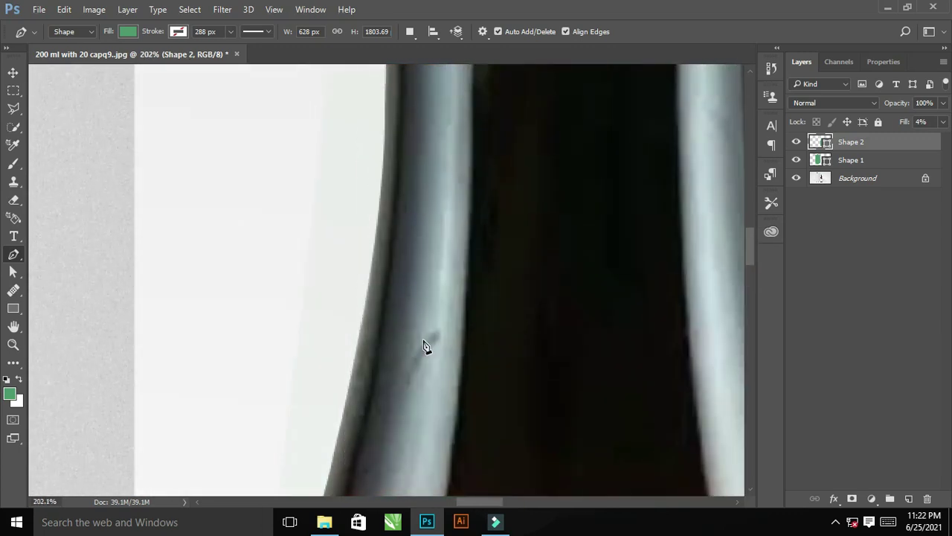
# Finish the bottle outline with curved anchors around the upper neck and cap
pyautogui.moveTo(335, 240); pyautogui.dragTo(357, 403)
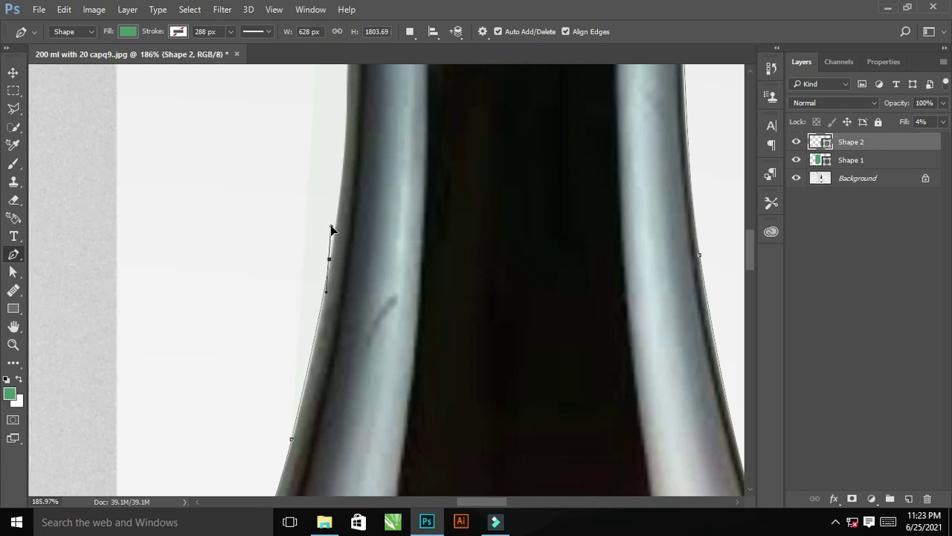
pyautogui.scroll(-1, 331, 229)
pyautogui.scroll(2, 352, 148)
pyautogui.scroll(3, 343, 223)
pyautogui.moveTo(304, 228); pyautogui.dragTo(340, 191)
pyautogui.scroll(-1, 340, 190)
pyautogui.scroll(3, 296, 328)
pyautogui.moveTo(300, 311); pyautogui.dragTo(351, 206)
pyautogui.scroll(2, 321, 366)
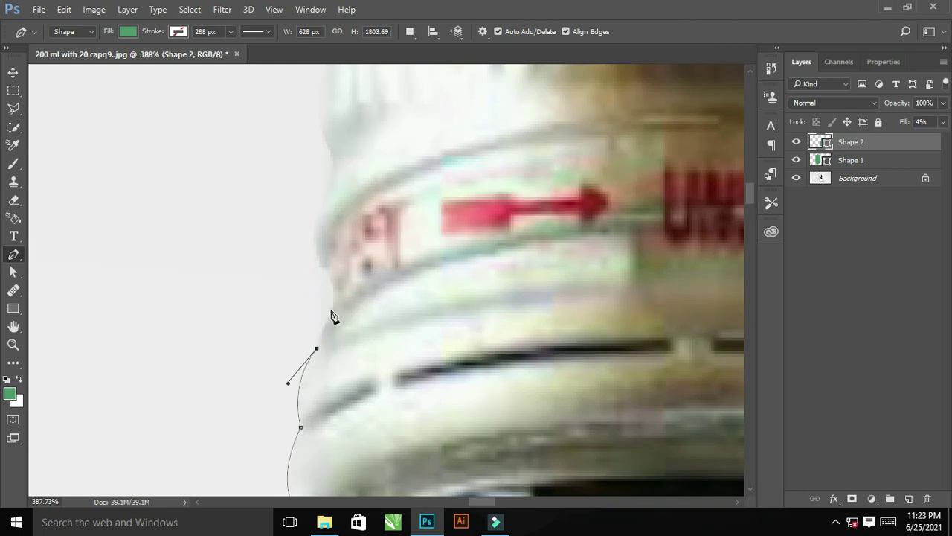
pyautogui.scroll(3, 319, 270)
pyautogui.moveTo(313, 332); pyautogui.dragTo(346, 305)
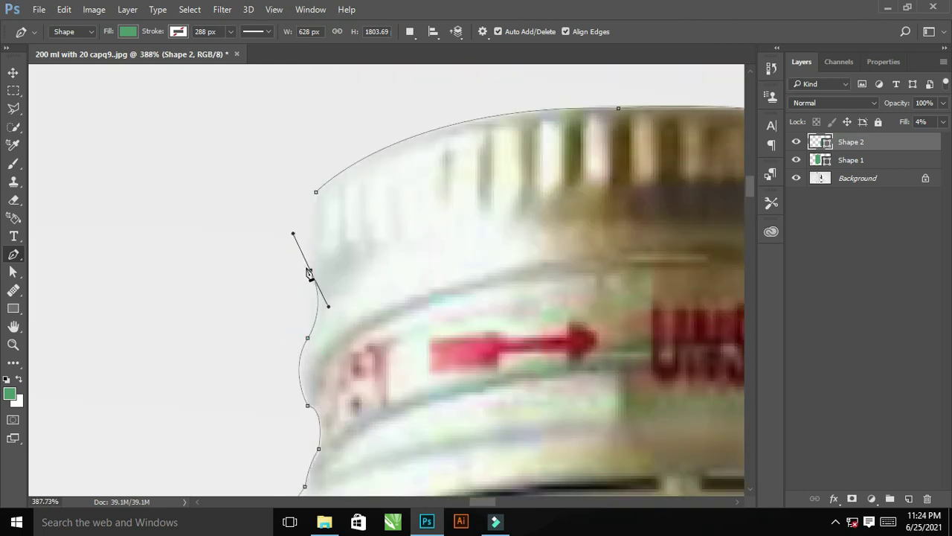
pyautogui.scroll(-5, 309, 273)
pyautogui.scroll(-4, 323, 290)
# Rename the box layer BOx and trace the label's top edge and right corner
pyautogui.doubleClick(851, 160)
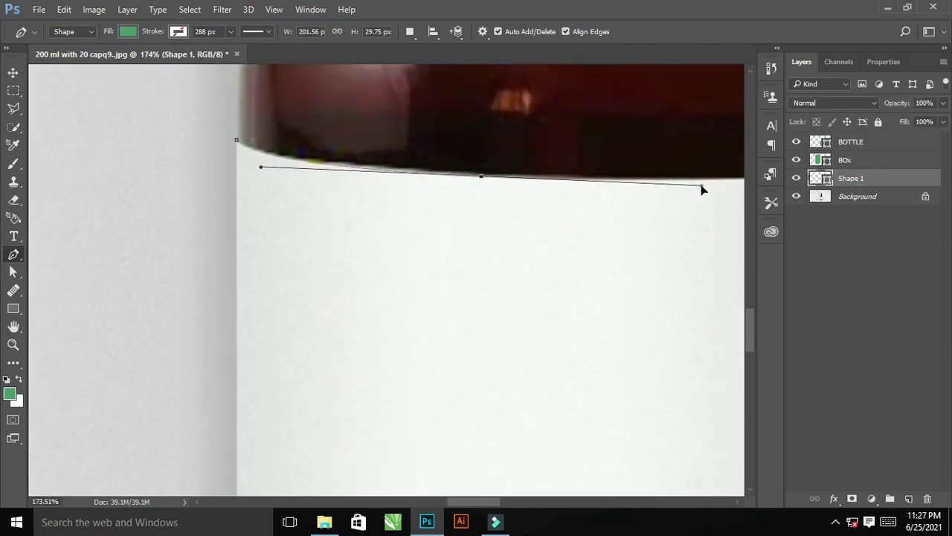
pyautogui.hscroll(5, 146, 206)
pyautogui.moveTo(458, 177); pyautogui.dragTo(502, 168)
pyautogui.moveTo(610, 152); pyautogui.dragTo(634, 134)
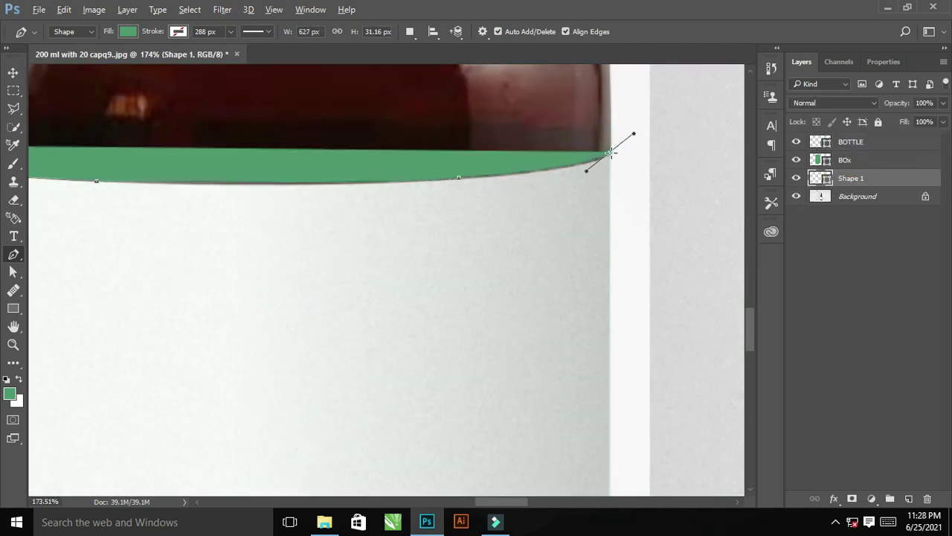
pyautogui.scroll(-5, 610, 152)
pyautogui.scroll(4, 457, 387)
# Close the label outline along its right and bottom edges and name the layer lABEL
pyautogui.click(385, 323)
pyautogui.scroll(1, 413, 313)
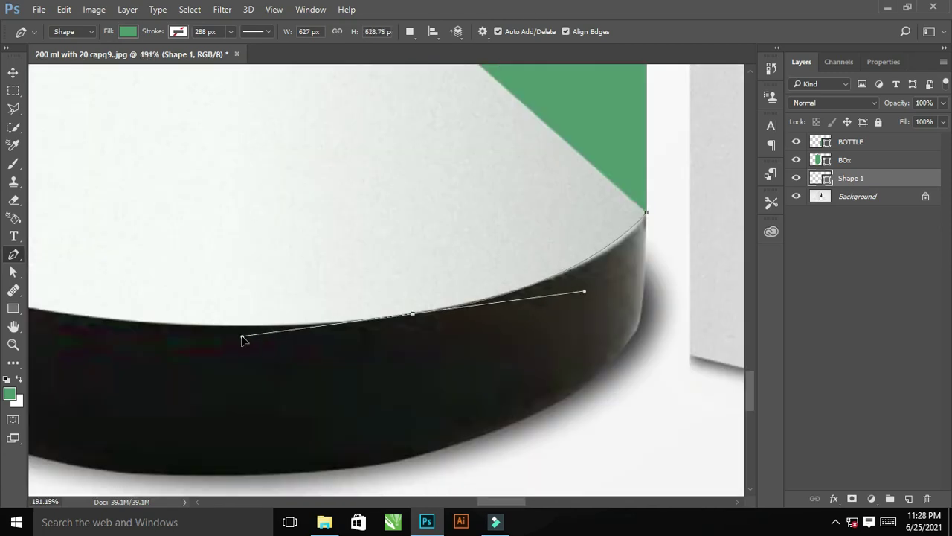
pyautogui.click(241, 339)
pyautogui.scroll(-2, 269, 337)
pyautogui.scroll(2, 109, 297)
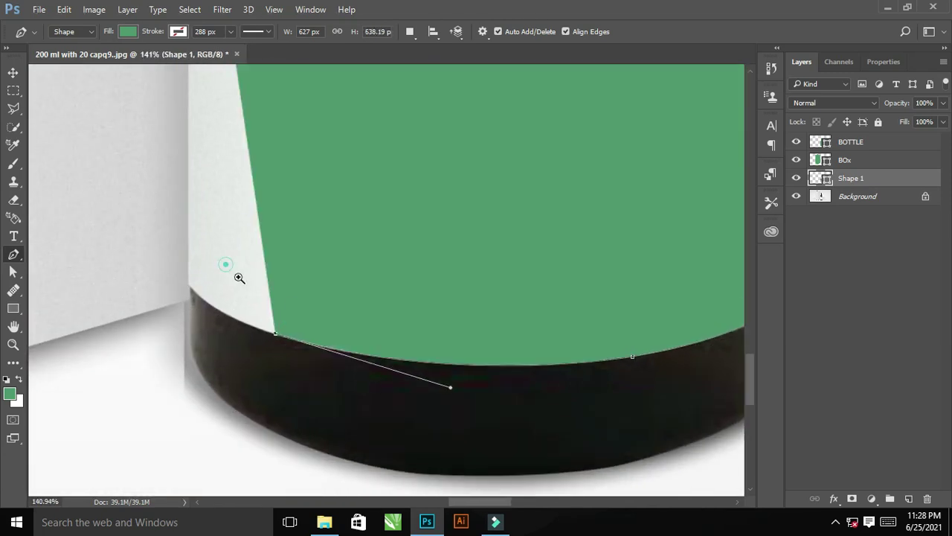
pyautogui.click(151, 255)
pyautogui.scroll(-6, 502, 329)
pyautogui.scroll(3, 510, 299)
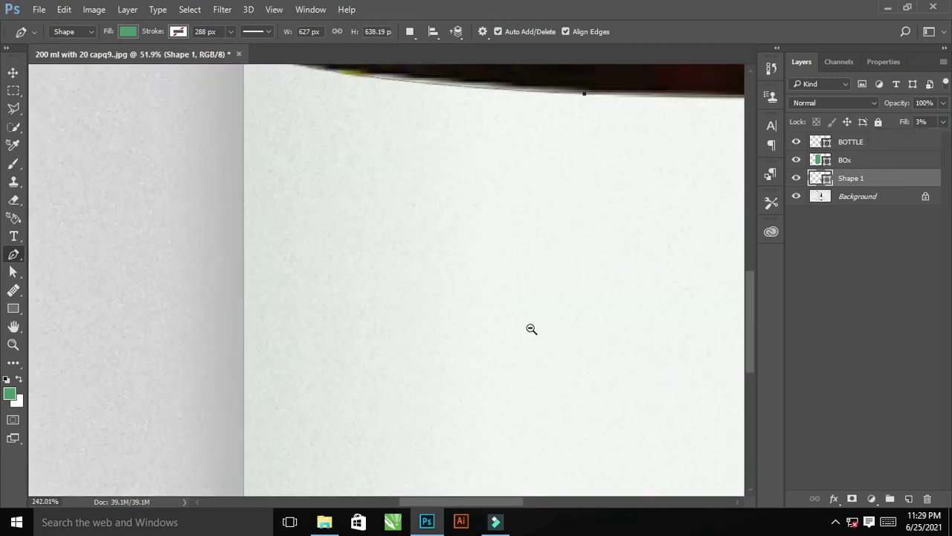
pyautogui.scroll(-3, 531, 330)
pyautogui.doubleClick(851, 179)
pyautogui.scroll(-2, 540, 329)
# Pen-trace the small box outline from its corner, along the top edge to the bottom corner
pyautogui.scroll(4, 454, 176)
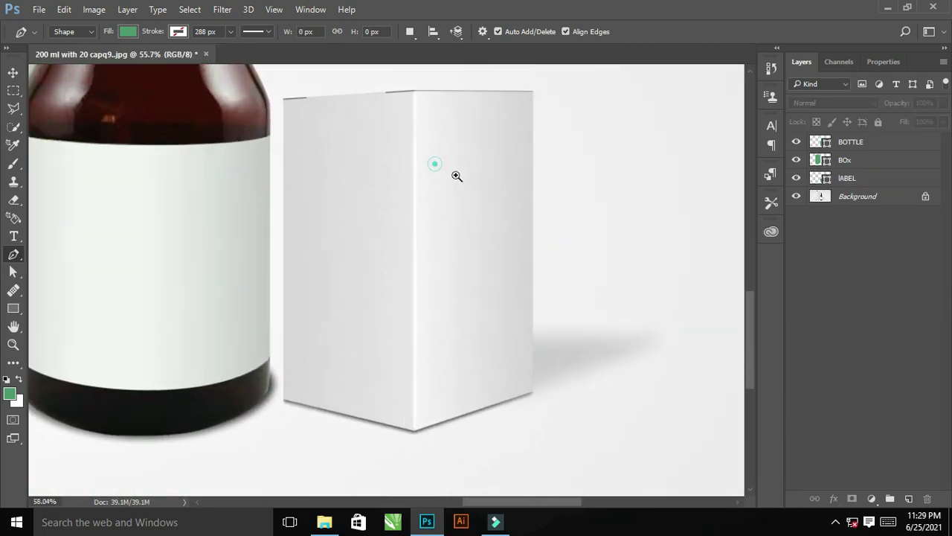
pyautogui.click(191, 149)
pyautogui.click(488, 134)
pyautogui.scroll(1, 511, 215)
pyautogui.scroll(-2, 511, 215)
pyautogui.scroll(1, 366, 276)
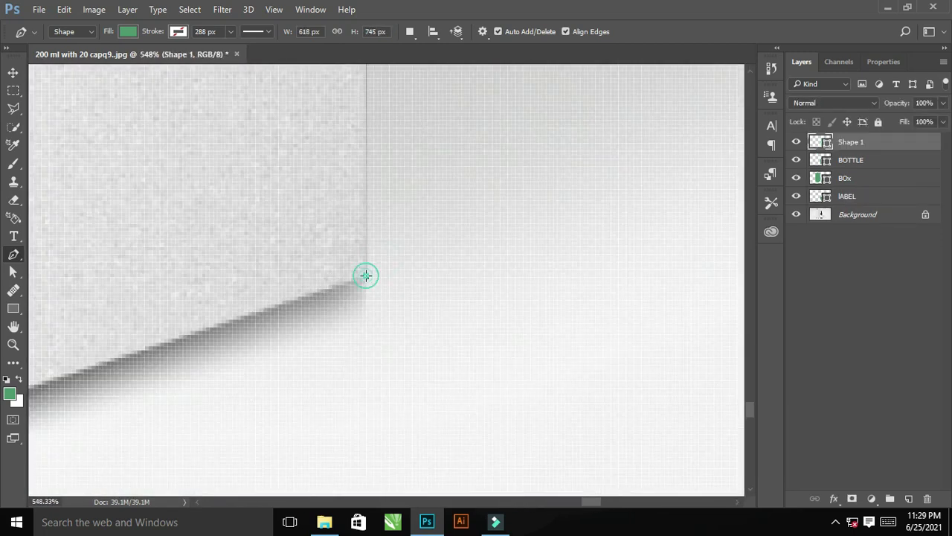
pyautogui.scroll(-1, 410, 233)
pyautogui.scroll(3, 304, 247)
pyautogui.click(304, 247)
pyautogui.scroll(-5, 305, 246)
pyautogui.scroll(-3, 511, 219)
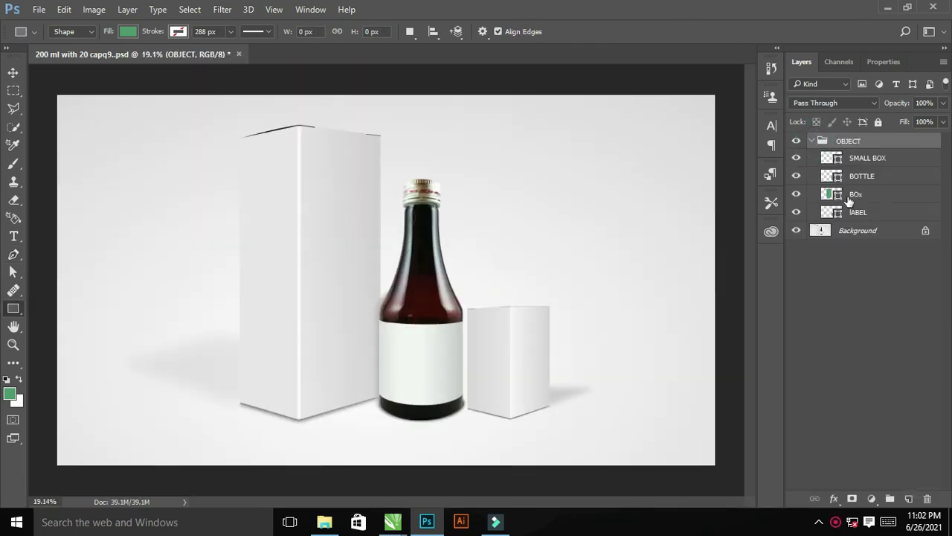
# Erase the part of the BOx shape that overlaps the bottle
pyautogui.click(855, 194)
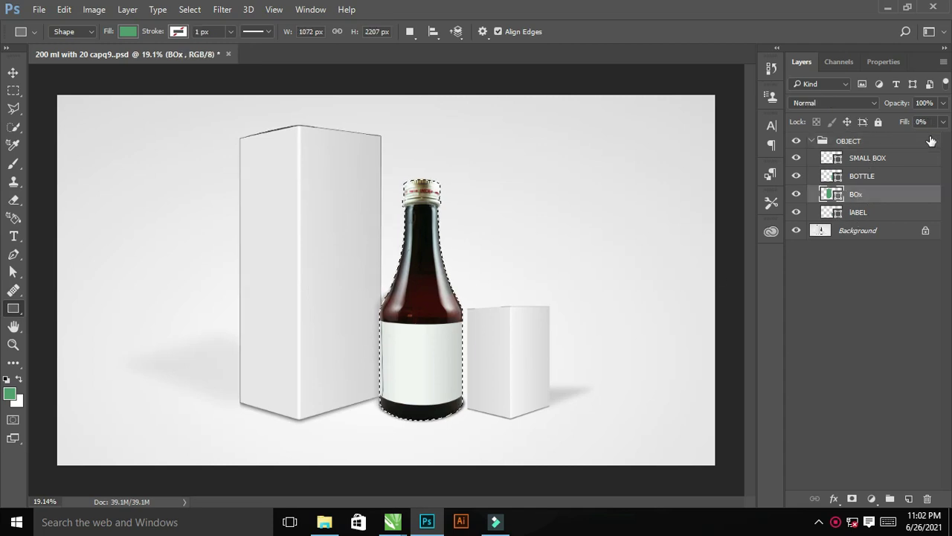
pyautogui.scroll(2, 425, 282)
pyautogui.press('e')
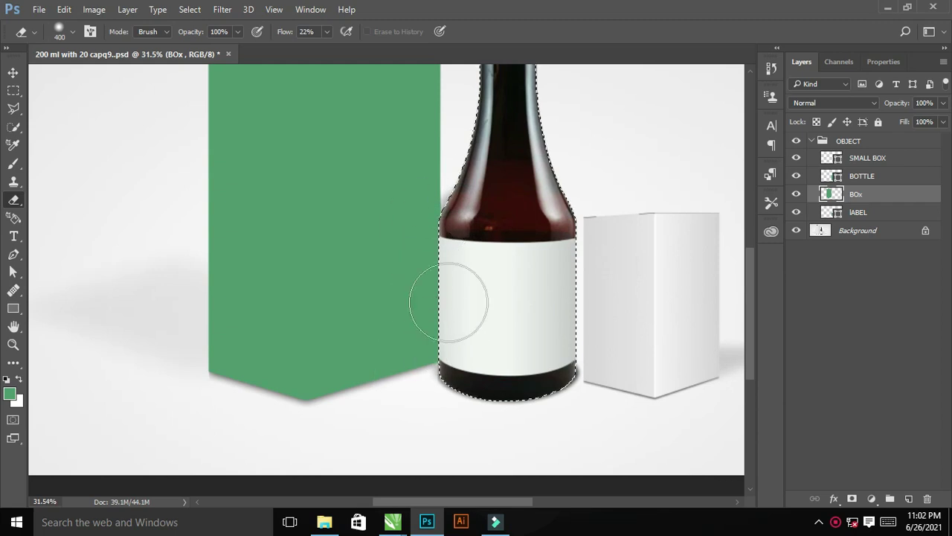
pyautogui.scroll(-2, 527, 272)
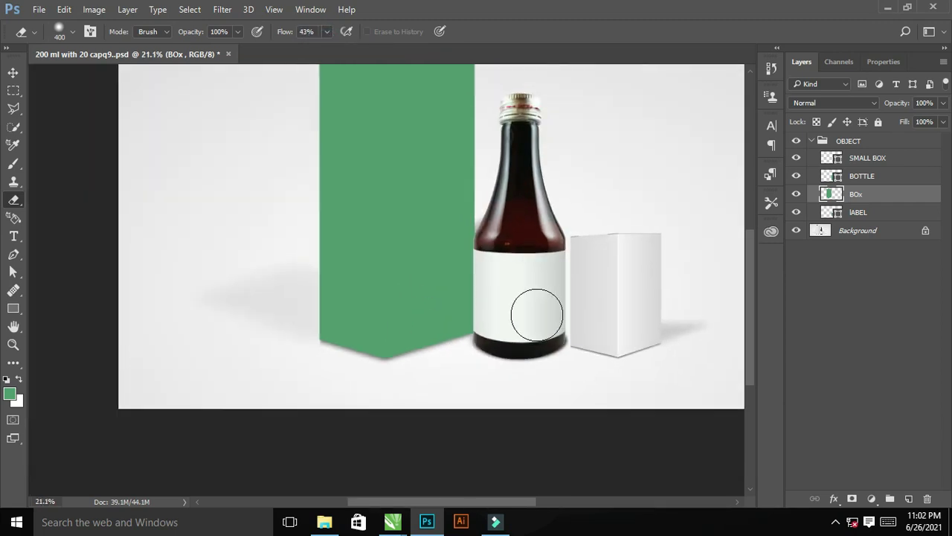
pyautogui.scroll(-2, 540, 347)
# Set the green shape's fill to 0% and collapse the OBJECT group
pyautogui.moveTo(943, 122); pyautogui.dragTo(809, 144)
pyautogui.click(809, 141)
pyautogui.scroll(2, 457, 308)
pyautogui.scroll(-2, 457, 308)
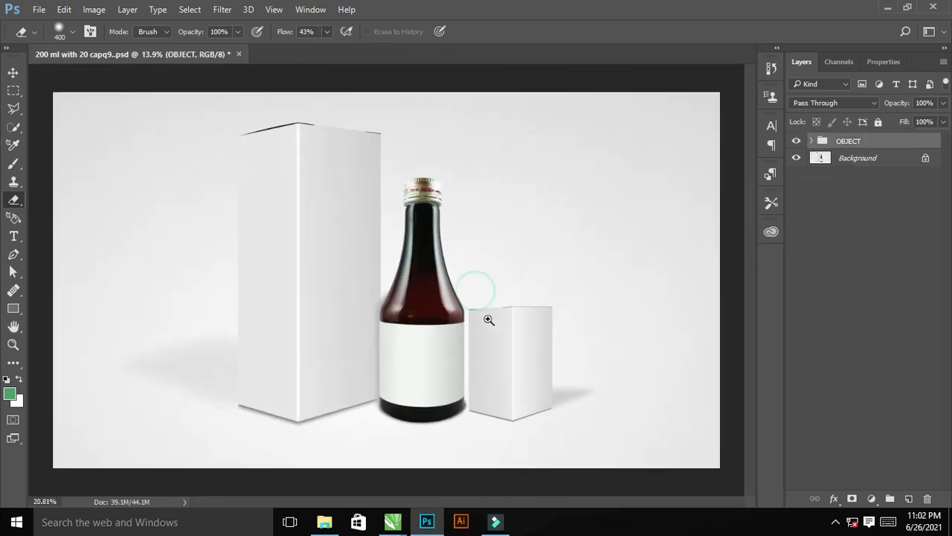
pyautogui.scroll(-1, 488, 319)
# Draw rectangles over the tall box's left and front faces, the bottle label and the small box
pyautogui.press('u')
pyautogui.moveTo(261, 158); pyautogui.dragTo(313, 394)
pyautogui.moveTo(314, 146); pyautogui.dragTo(382, 387)
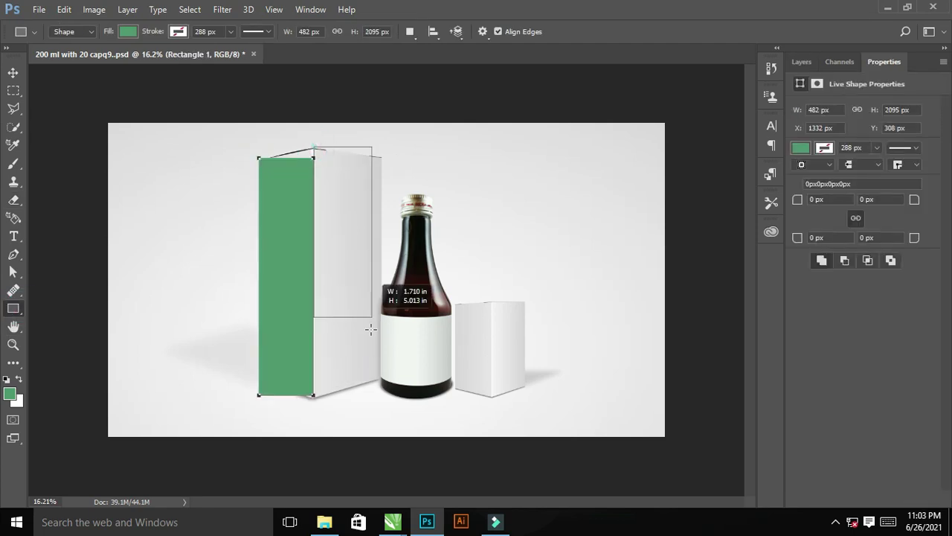
pyautogui.moveTo(383, 315)
pyautogui.mouseDown()
pyautogui.moveTo(452, 388)
pyautogui.moveTo(497, 307)
pyautogui.mouseUp()
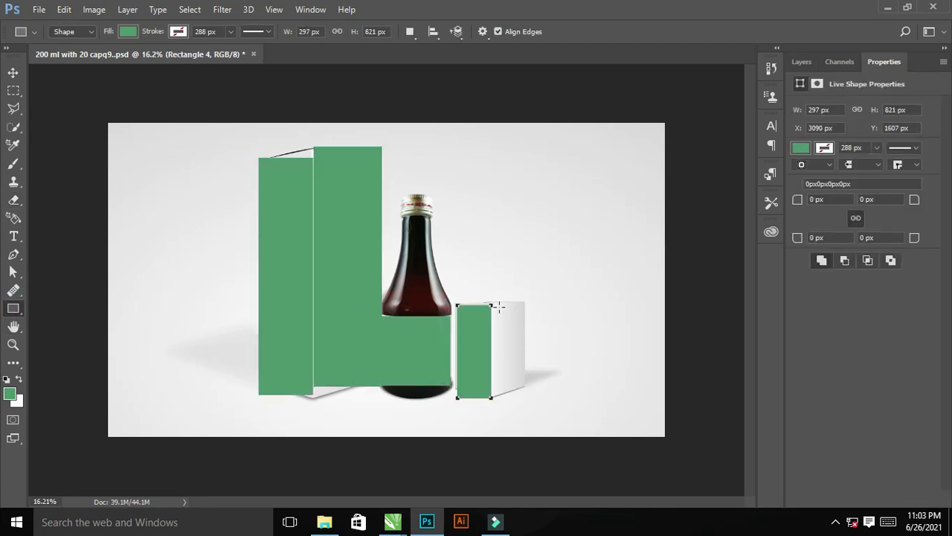
pyautogui.moveTo(527, 394); pyautogui.dragTo(526, 394)
# Rename the rectangles BOx side, Box Front, Label, Small Box Side and Small Box Right
pyautogui.click(801, 62)
pyautogui.doubleClick(856, 215)
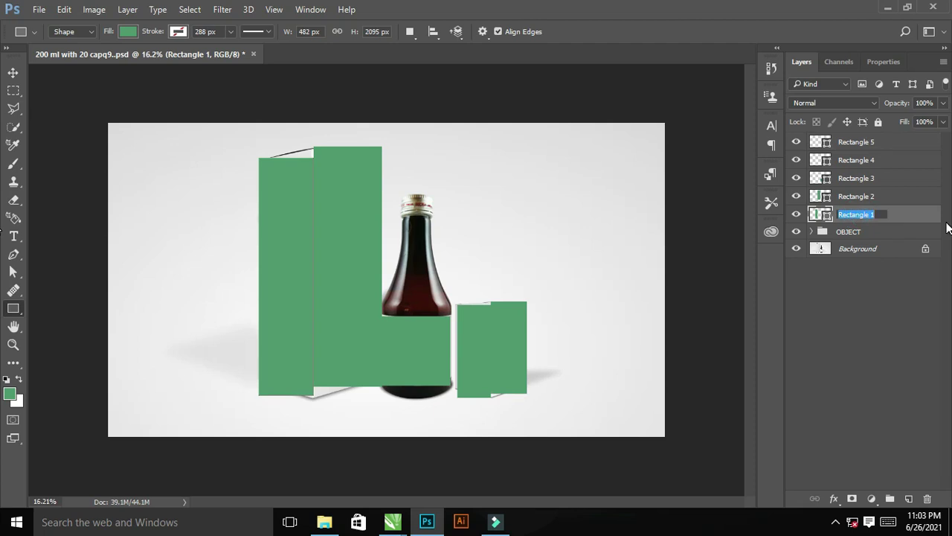
pyautogui.press('Tab')
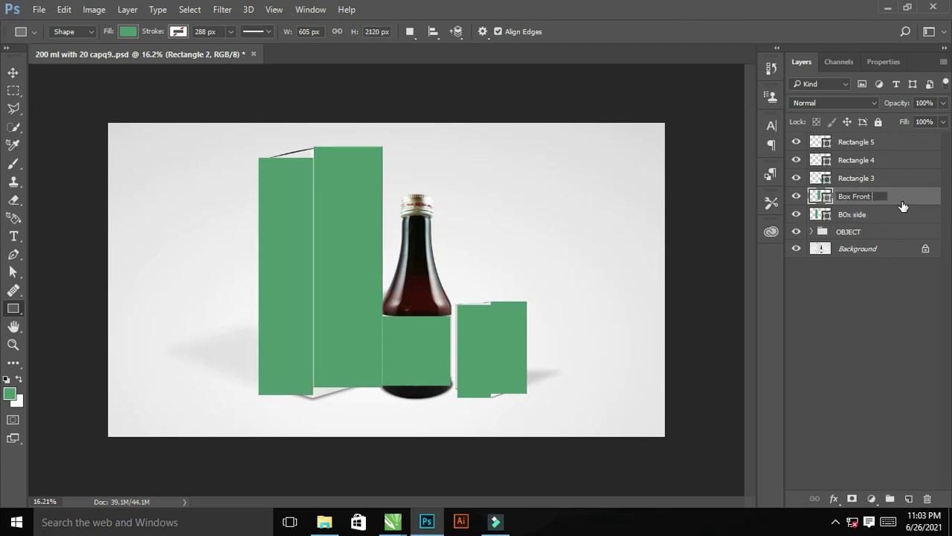
pyautogui.press('Tab')
pyautogui.press('Tab')
pyautogui.write('Small Box Side')
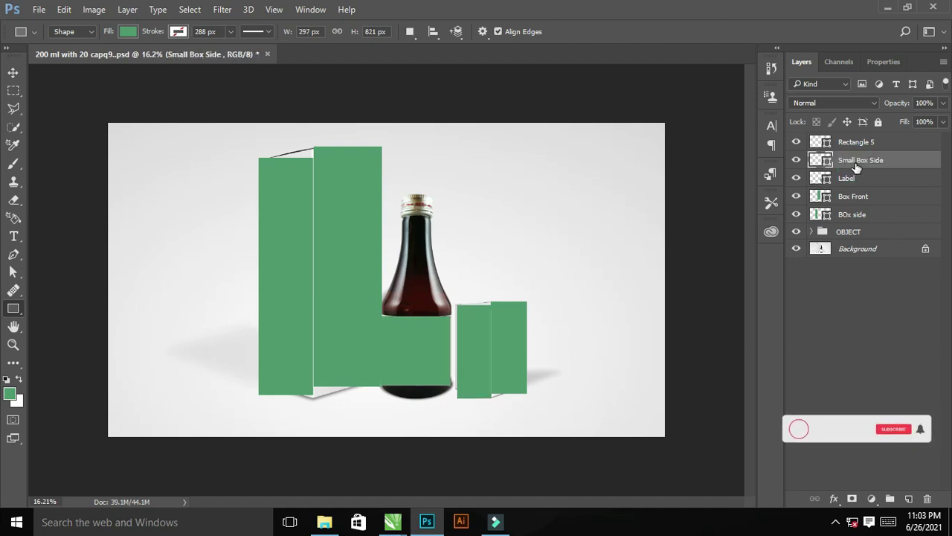
pyautogui.doubleClick(855, 141)
pyautogui.write('Small Box Right')
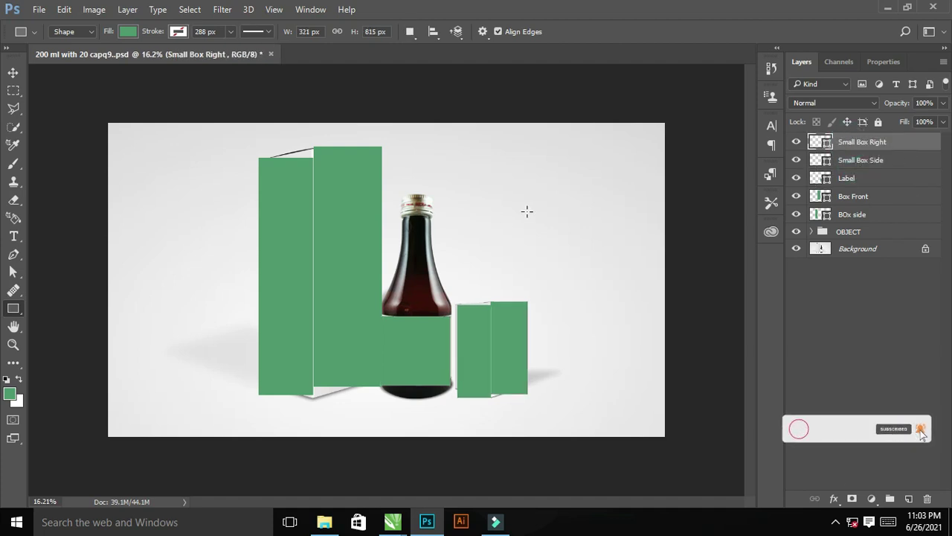
# Group the five rectangles as Edit, hide four, and set BOx side fill to 29%
pyautogui.keyDown('shift'); pyautogui.click(849, 214); pyautogui.keyUp('shift')
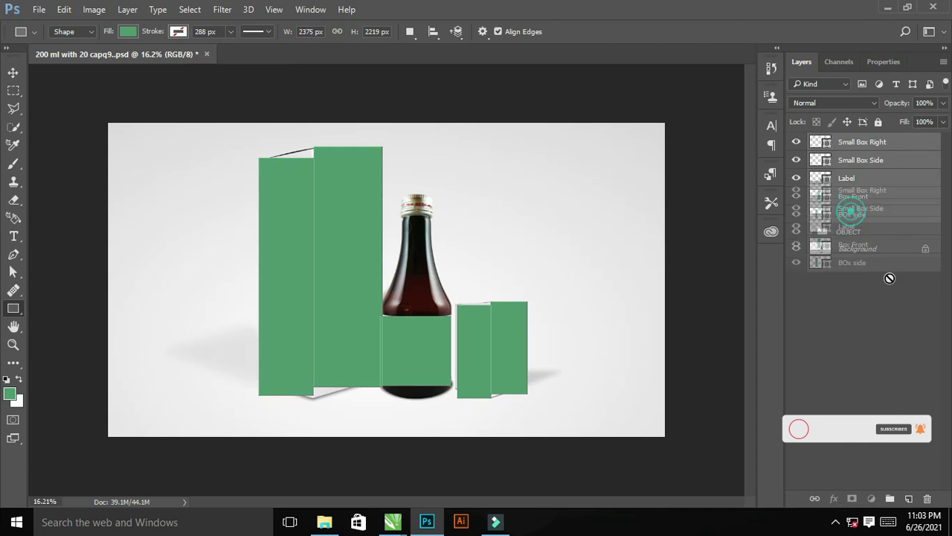
pyautogui.hotkey('ctrl', 'g')
pyautogui.click(810, 140)
pyautogui.moveTo(796, 157); pyautogui.dragTo(796, 212)
pyautogui.click(863, 230)
pyautogui.moveTo(942, 121); pyautogui.dragTo(895, 143)
# Put the BOx side shape into Distort free-transform mode
pyautogui.scroll(2, 266, 304)
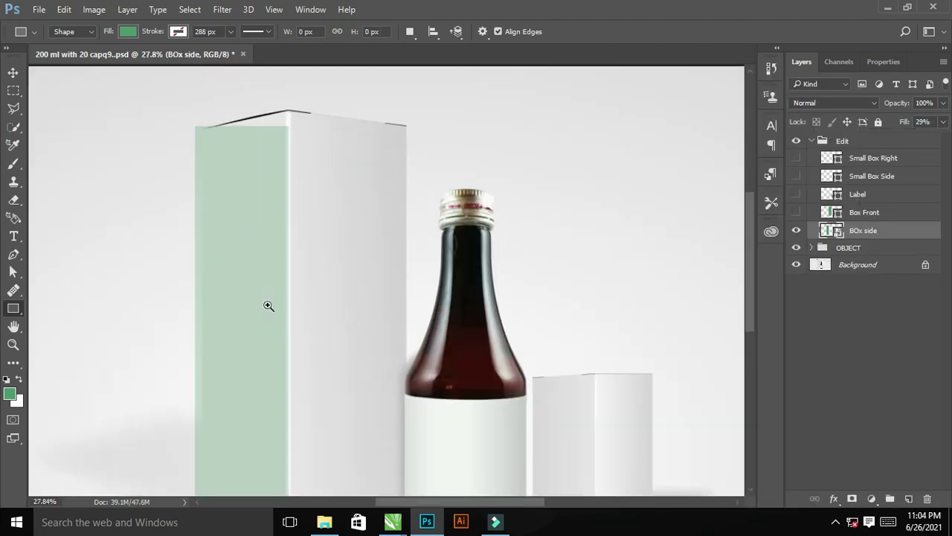
pyautogui.hotkey('ctrl', 't')
pyautogui.rightClick(260, 78)
pyautogui.click(261, 189)
pyautogui.scroll(3, 233, 151)
pyautogui.scroll(2, 104, 302)
# Distort the BOx side corners onto the tall box's left face and commit
pyautogui.moveTo(105, 301); pyautogui.dragTo(157, 329)
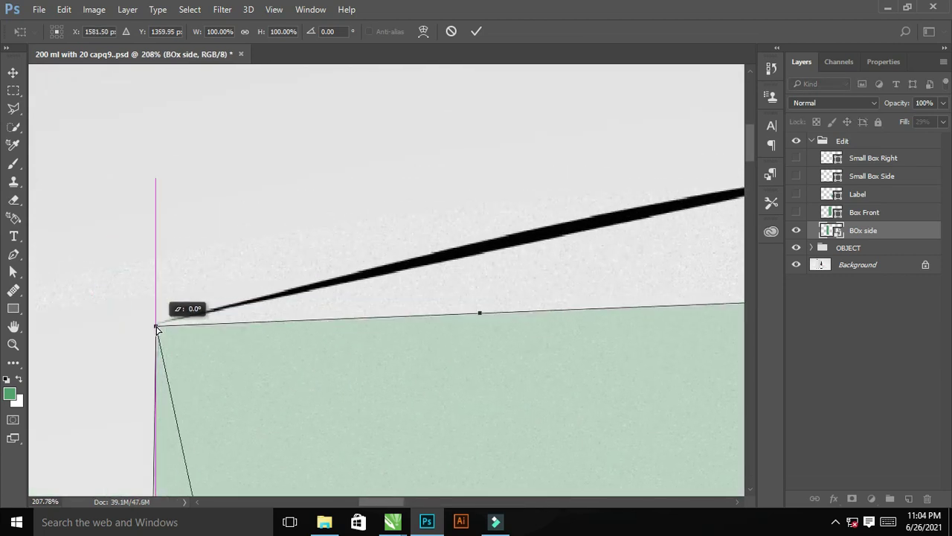
pyautogui.scroll(-2, 428, 342)
pyautogui.moveTo(411, 270); pyautogui.dragTo(411, 206)
pyautogui.scroll(-3, 401, 332)
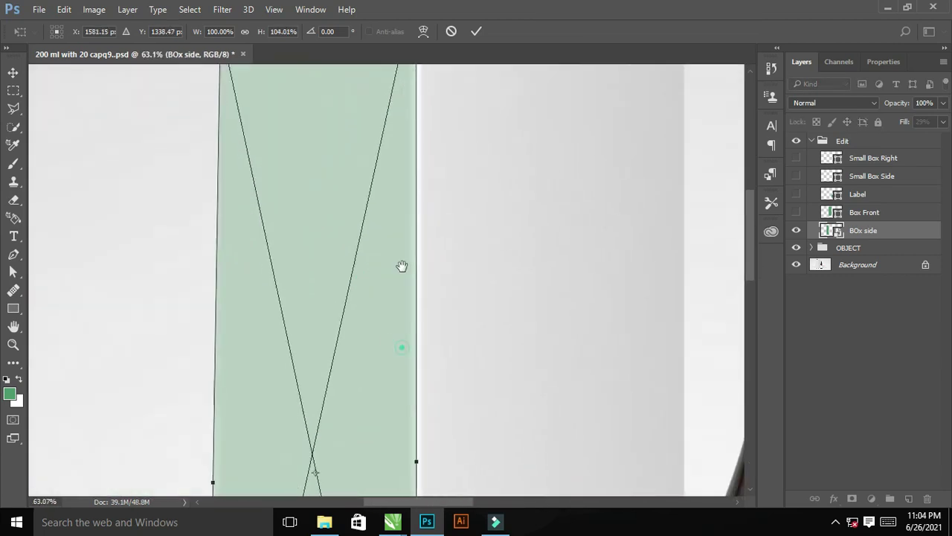
pyautogui.scroll(2, 454, 333)
pyautogui.scroll(2, 455, 333)
pyautogui.moveTo(469, 249); pyautogui.dragTo(469, 266)
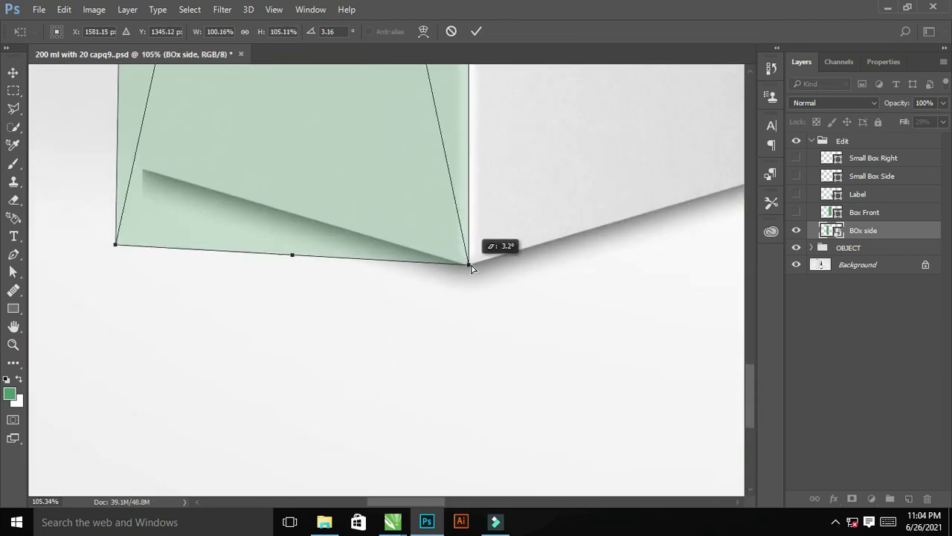
pyautogui.scroll(3, 538, 287)
pyautogui.scroll(2, 424, 436)
pyautogui.moveTo(425, 436); pyautogui.dragTo(530, 147)
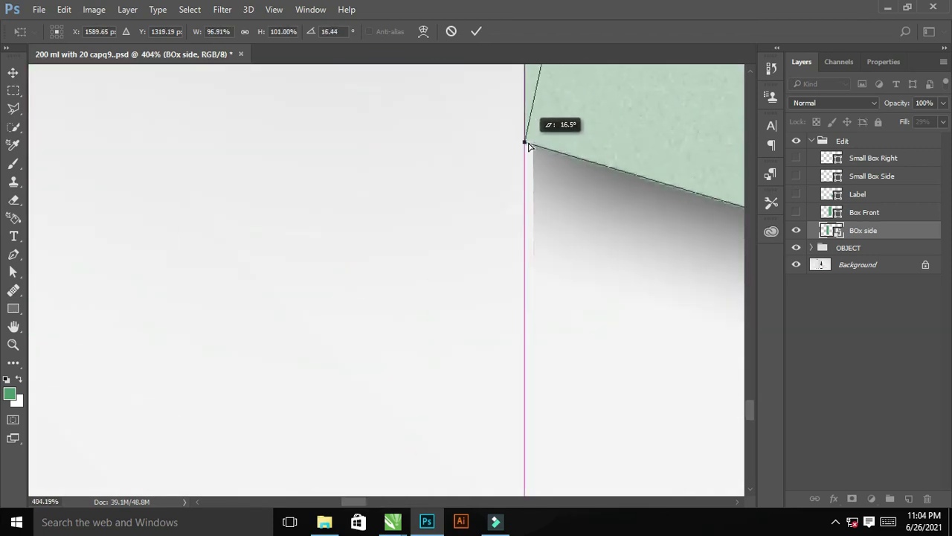
pyautogui.scroll(-8, 387, 226)
pyautogui.press('Return')
# Show Box Front, lower its fill to about 29%, and enter Distort mode
pyautogui.click(796, 212)
pyautogui.click(864, 212)
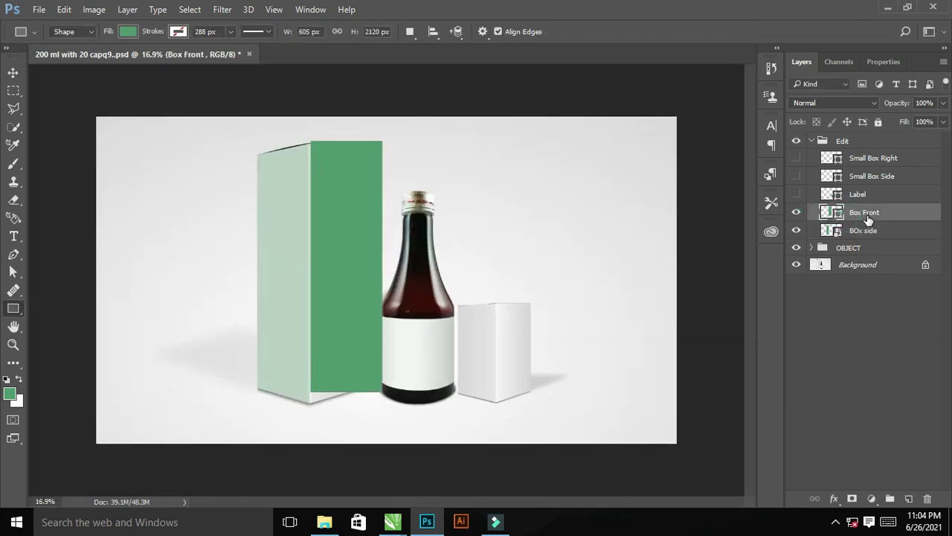
pyautogui.hotkey('shift', '2')
pyautogui.hotkey('shift', '9')
pyautogui.hotkey('ctrl', 't')
pyautogui.rightClick(346, 251)
pyautogui.click(376, 349)
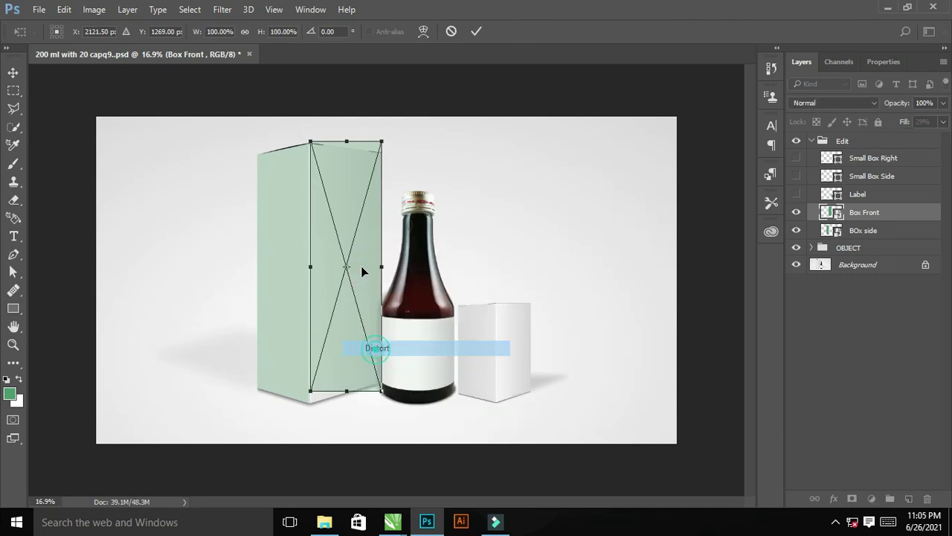
pyautogui.scroll(5, 360, 272)
# Distort the Box Front corners onto the tall box's front face and commit
pyautogui.moveTo(459, 257); pyautogui.dragTo(461, 334)
pyautogui.scroll(-4, 372, 170)
pyautogui.scroll(5, 251, 218)
pyautogui.moveTo(250, 218)
pyautogui.mouseDown()
pyautogui.moveTo(241, 380)
pyautogui.moveTo(176, 402)
pyautogui.mouseUp()
pyautogui.scroll(-3, 242, 379)
pyautogui.scroll(-3, 148, 291)
pyautogui.scroll(3, 206, 386)
pyautogui.scroll(2, 278, 381)
pyautogui.scroll(2, 291, 340)
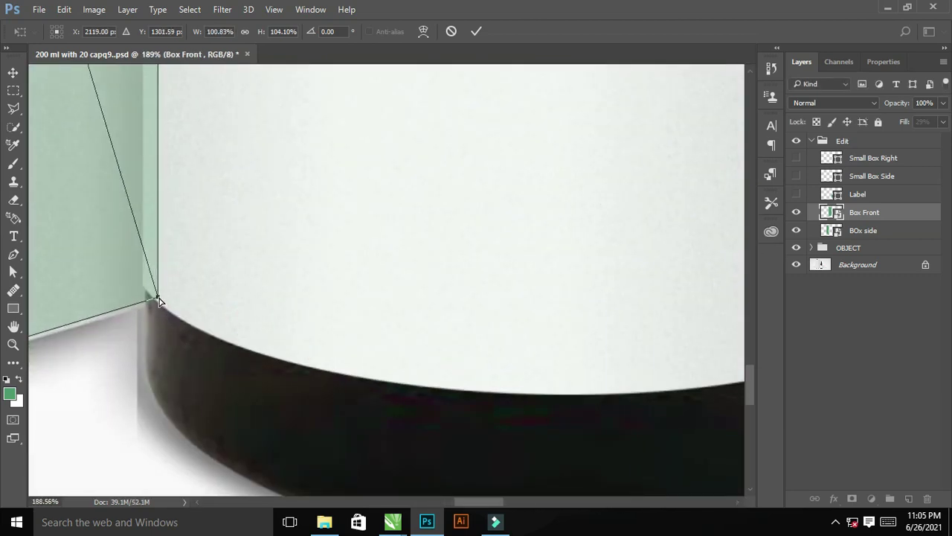
pyautogui.scroll(-2, 153, 275)
pyautogui.scroll(-4, 291, 335)
pyautogui.press('Return')
# Show the Label layer and lower its fill so the shape turns pale
pyautogui.press('u')
pyautogui.click(795, 195)
pyautogui.scroll(2, 499, 223)
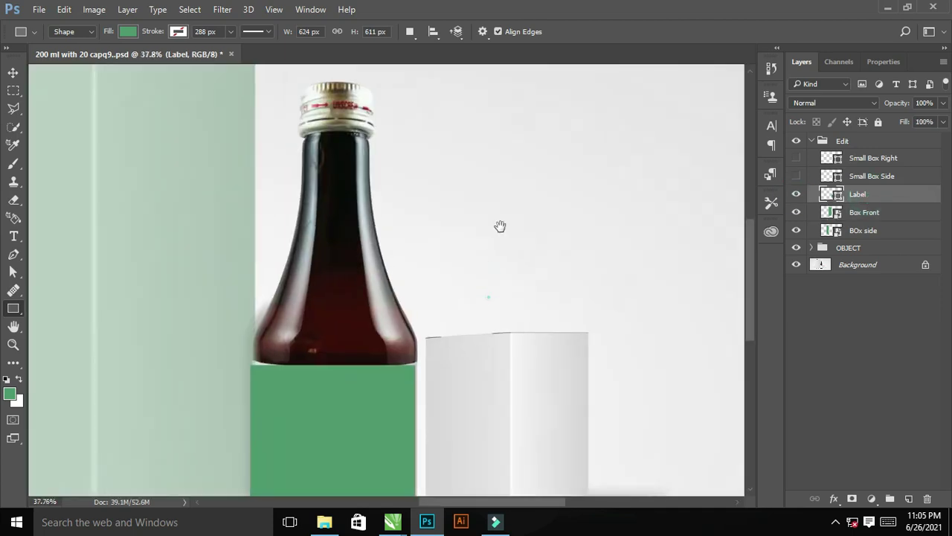
pyautogui.rightClick(858, 194)
pyautogui.click(610, 246)
pyautogui.click(943, 122)
pyautogui.moveTo(944, 139); pyautogui.dragTo(897, 139)
pyautogui.scroll(2, 435, 282)
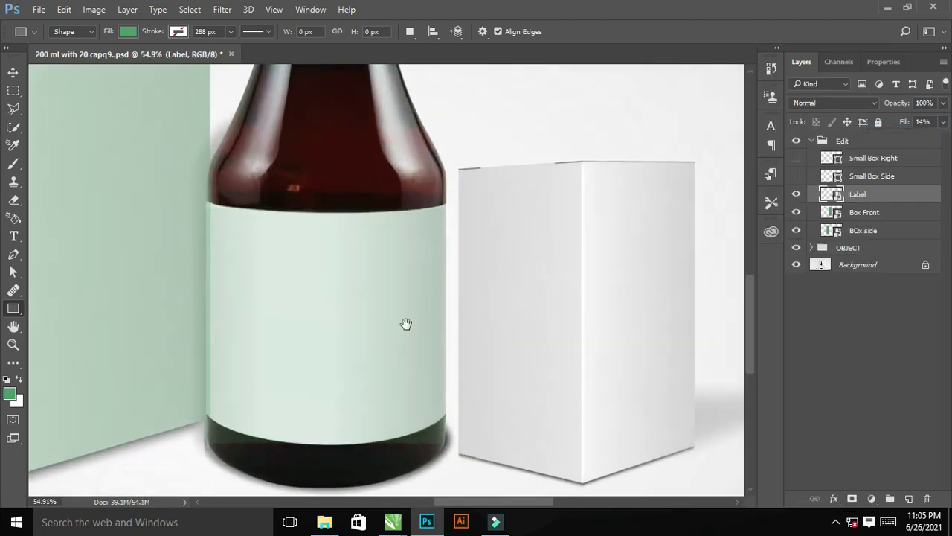
# Free-transform the Label shape onto the bottle and bring its top edge down
pyautogui.hotkey('ctrl', 't')
pyautogui.scroll(-5, 491, 282)
pyautogui.scroll(6, 486, 310)
pyautogui.moveTo(439, 201); pyautogui.dragTo(429, 206)
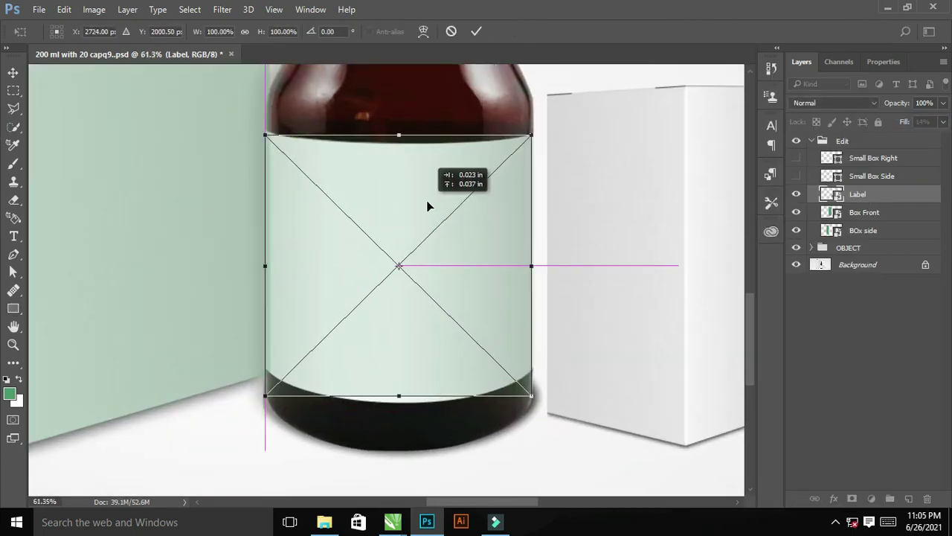
pyautogui.scroll(2, 461, 217)
pyautogui.moveTo(481, 225); pyautogui.dragTo(420, 226)
pyautogui.scroll(-3, 472, 251)
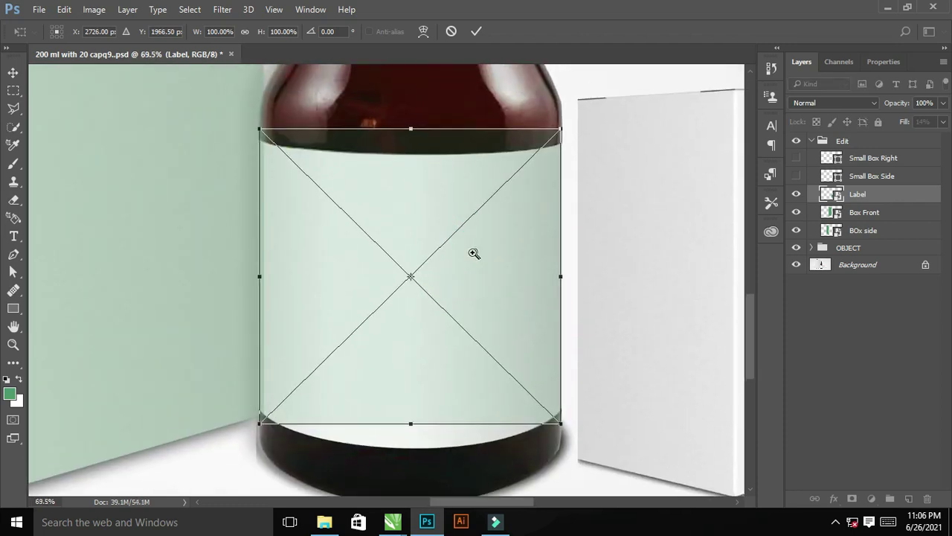
pyautogui.scroll(3, 544, 191)
pyautogui.scroll(-1, 402, 170)
pyautogui.moveTo(400, 79); pyautogui.dragTo(394, 113)
# Switch the Label transform to Warp and raise both bottom corners
pyautogui.rightClick(407, 185)
pyautogui.click(430, 304)
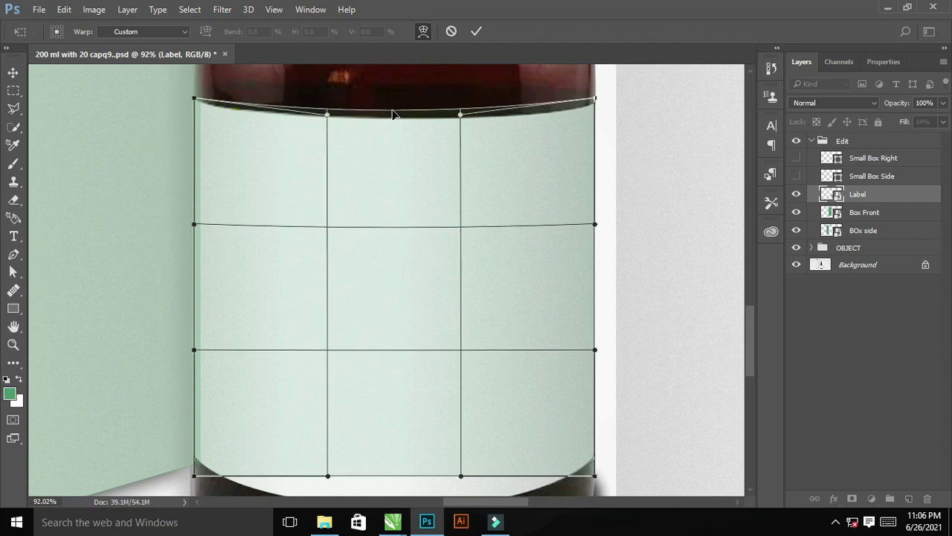
pyautogui.scroll(-3, 487, 213)
pyautogui.scroll(-1, 216, 356)
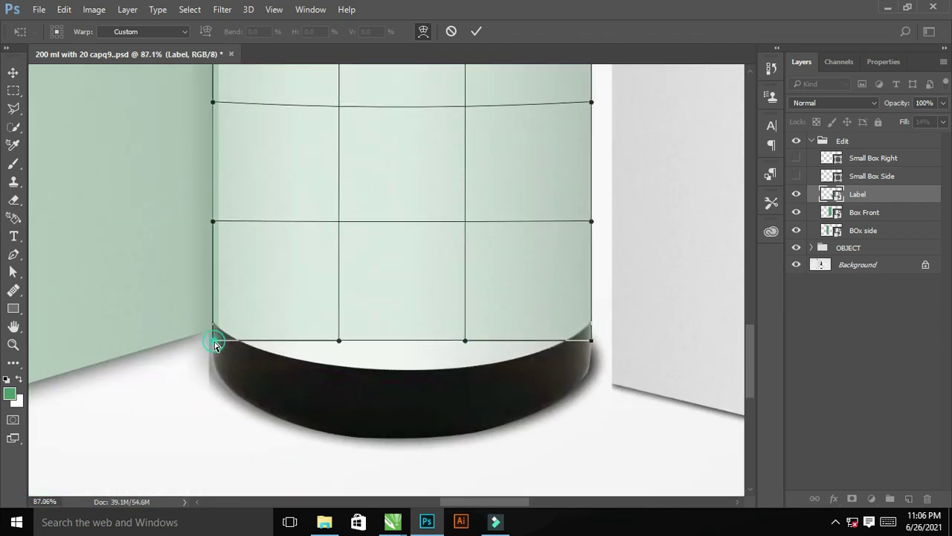
pyautogui.moveTo(215, 344); pyautogui.dragTo(211, 328)
pyautogui.moveTo(593, 344); pyautogui.dragTo(593, 329)
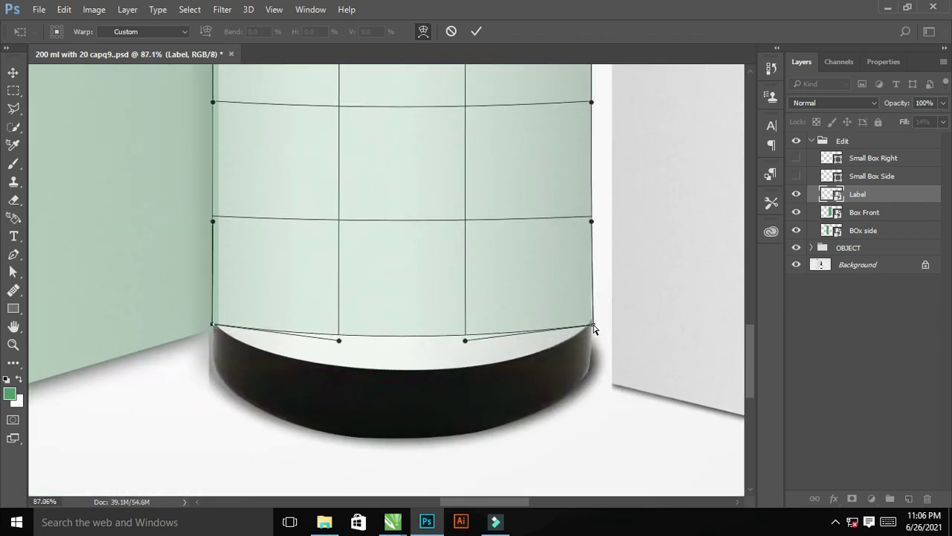
# Bow the label's bottom edge into a curve around the bottle, then show Small Box Side
pyautogui.moveTo(414, 339); pyautogui.dragTo(415, 370)
pyautogui.moveTo(469, 400); pyautogui.dragTo(465, 396)
pyautogui.moveTo(339, 387); pyautogui.dragTo(335, 390)
pyautogui.moveTo(592, 325); pyautogui.dragTo(592, 335)
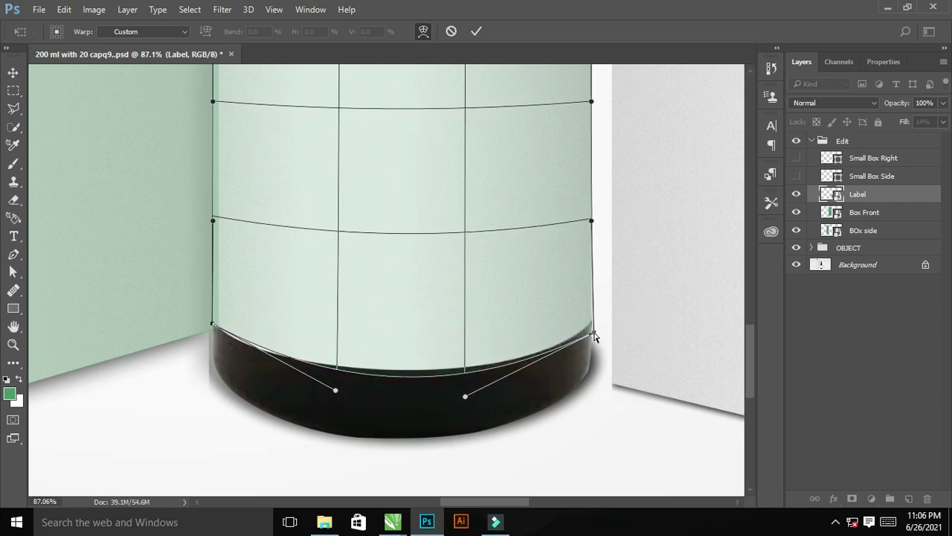
pyautogui.moveTo(214, 328); pyautogui.dragTo(217, 330)
pyautogui.scroll(3, 468, 362)
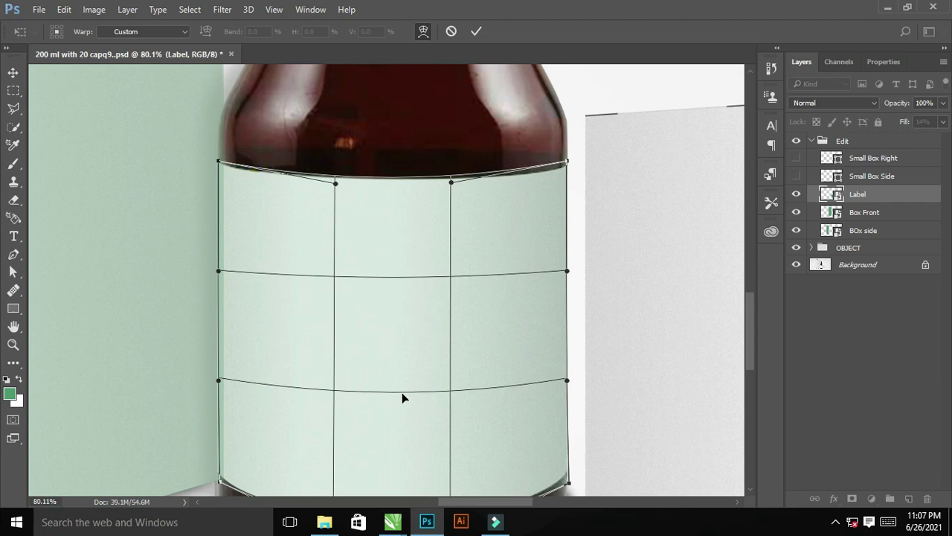
pyautogui.scroll(-2, 394, 257)
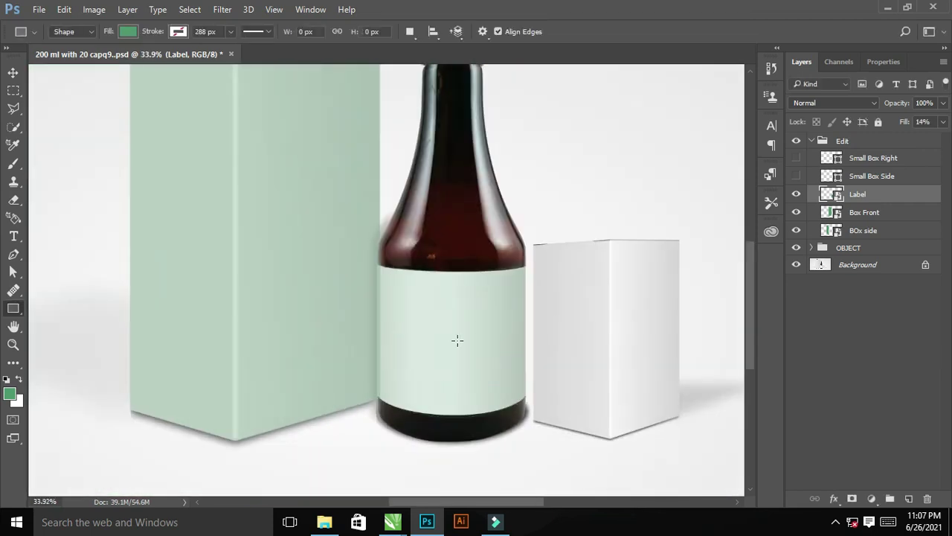
pyautogui.click(796, 175)
# Lower Small Box Side's fill to 20%; a first transform attempt is cancelled
pyautogui.click(871, 175)
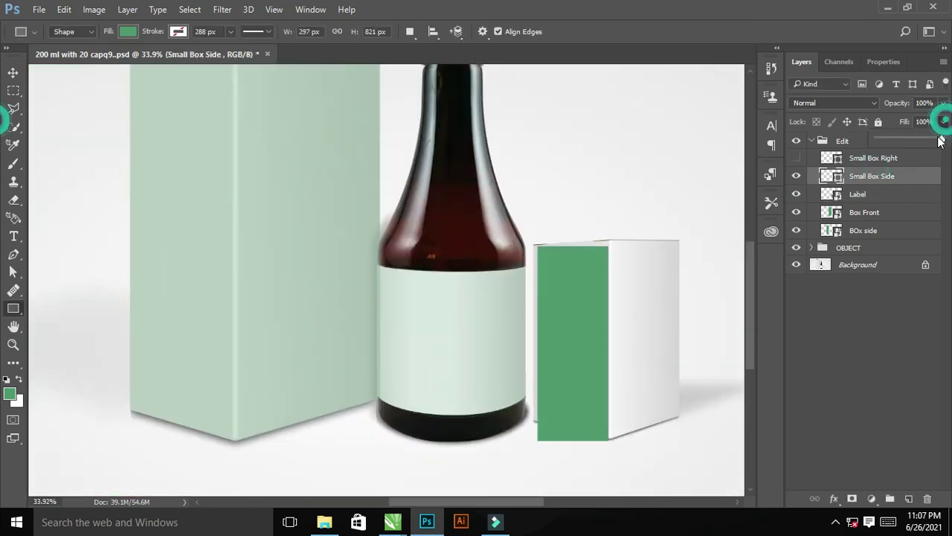
pyautogui.moveTo(940, 141); pyautogui.dragTo(887, 140)
pyautogui.scroll(1, 403, 250)
pyautogui.scroll(1, 404, 251)
pyautogui.hotkey('ctrl', 't')
pyautogui.rightClick(305, 316)
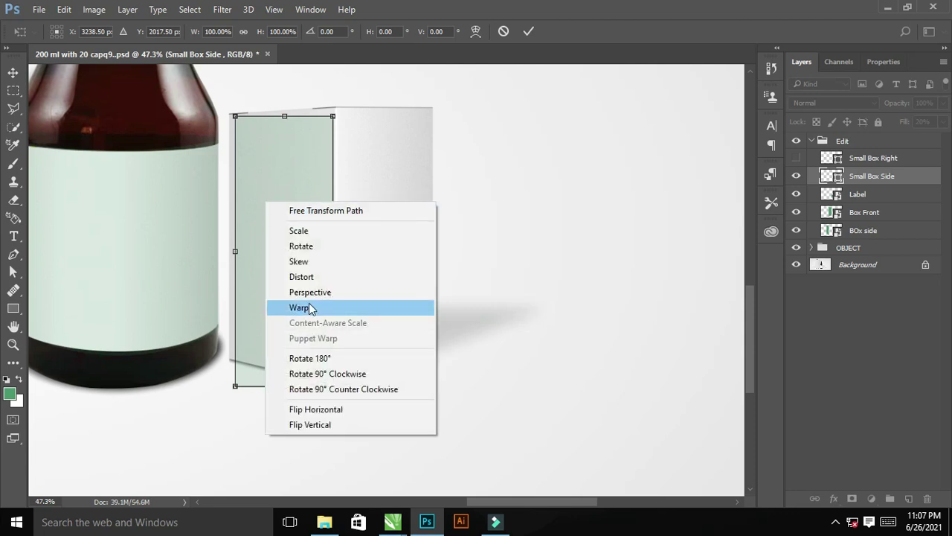
pyautogui.press('Escape')
pyautogui.press('Escape')
pyautogui.rightClick(864, 177)
pyautogui.press('Escape')
pyautogui.scroll(2, 417, 213)
# Drag the Small Box Side panel's corners onto the small box's side face and apply
pyautogui.hotkey('ctrl', 't')
pyautogui.rightClick(301, 238)
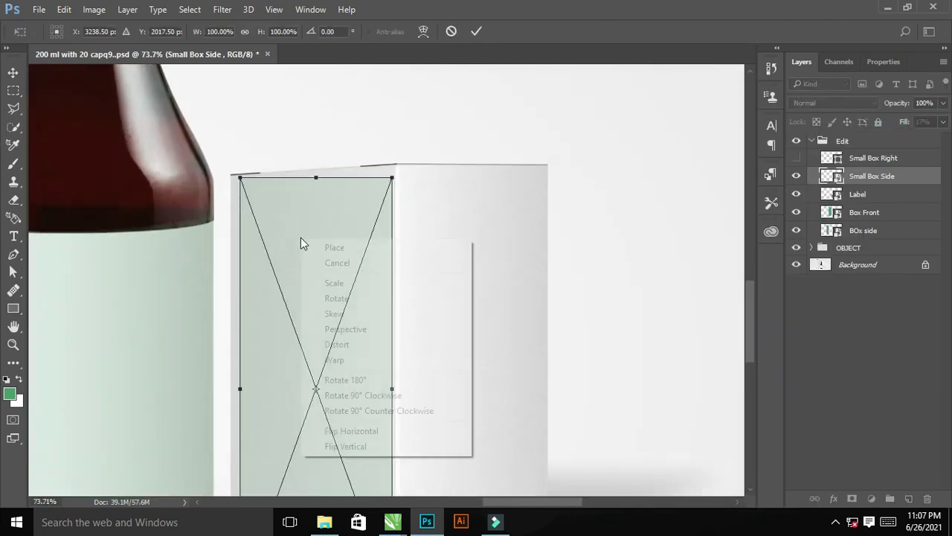
pyautogui.press('Escape')
pyautogui.scroll(2, 308, 227)
pyautogui.moveTo(198, 171); pyautogui.dragTo(200, 173)
pyautogui.moveTo(588, 178); pyautogui.dragTo(595, 145)
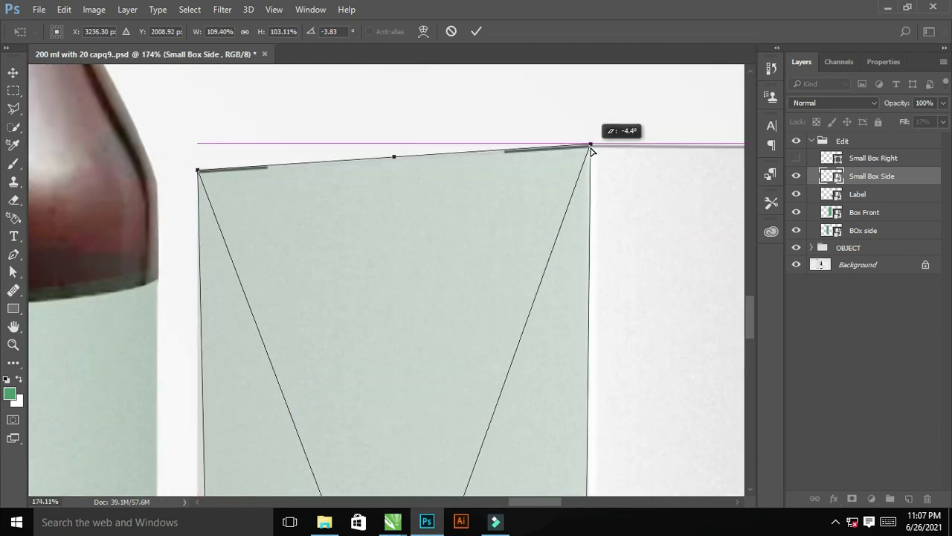
pyautogui.scroll(-5, 511, 291)
pyautogui.scroll(-3, 510, 290)
pyautogui.moveTo(487, 261); pyautogui.dragTo(478, 174)
pyautogui.scroll(-3, 504, 319)
pyautogui.moveTo(504, 320); pyautogui.dragTo(513, 315)
pyautogui.scroll(-5, 354, 372)
pyautogui.press('Return')
# Show and fade Small Box Right, then set its transform to Perspective
pyautogui.click(796, 158)
pyautogui.click(855, 157)
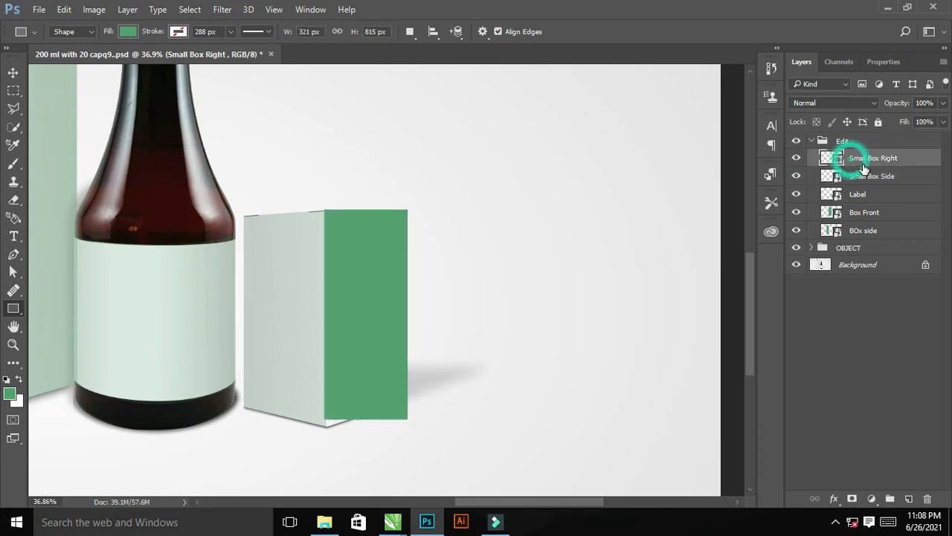
pyautogui.moveTo(941, 134); pyautogui.dragTo(889, 138)
pyautogui.hotkey('ctrl', 't')
pyautogui.rightClick(375, 250)
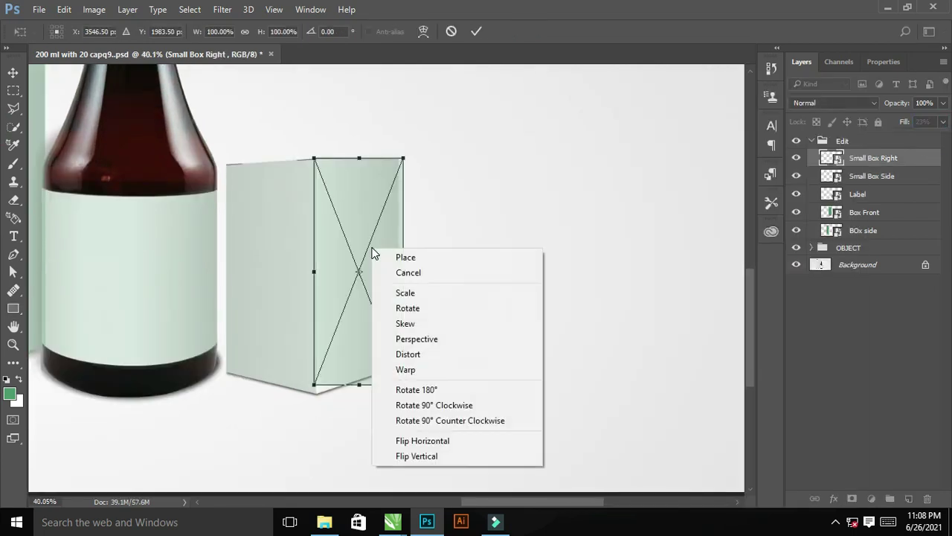
pyautogui.click(389, 336)
# Fit Small Box Right's corners onto the small box's right face and apply
pyautogui.scroll(3, 389, 336)
pyautogui.scroll(3, 90, 369)
pyautogui.moveTo(89, 369); pyautogui.dragTo(102, 403)
pyautogui.moveTo(513, 364); pyautogui.dragTo(500, 264)
pyautogui.scroll(5, 500, 265)
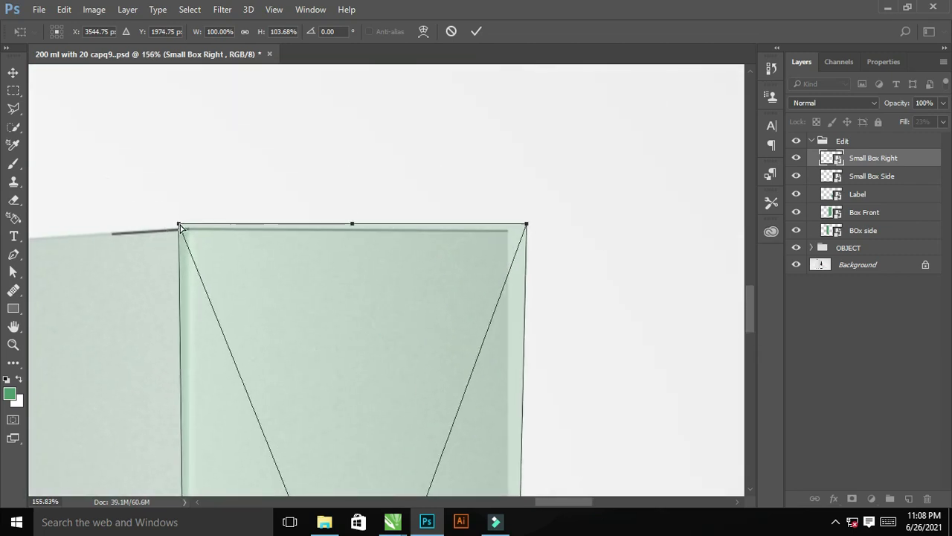
pyautogui.moveTo(525, 224); pyautogui.dragTo(510, 230)
pyautogui.scroll(-10, 510, 230)
pyautogui.scroll(-2, 461, 267)
pyautogui.press('Return')
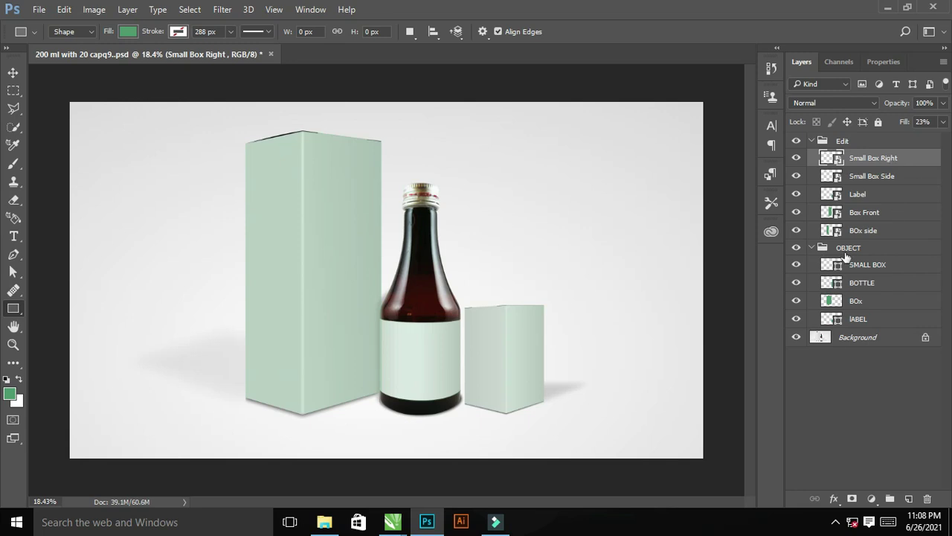
# Mask the BOx side and Box Front layers to the tall box outline
pyautogui.click(870, 232)
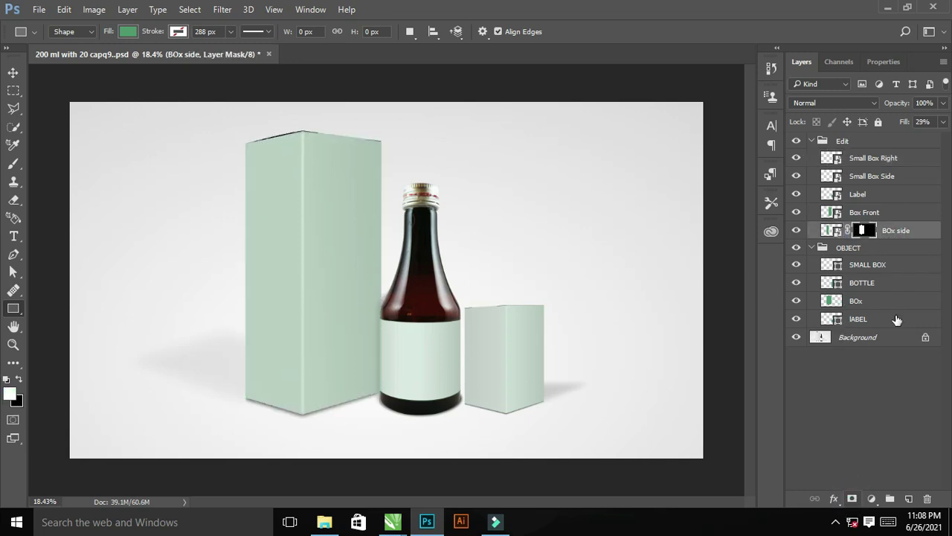
pyautogui.click(857, 214)
pyautogui.keyDown('ctrl'); pyautogui.click(842, 308); pyautogui.keyUp('ctrl')
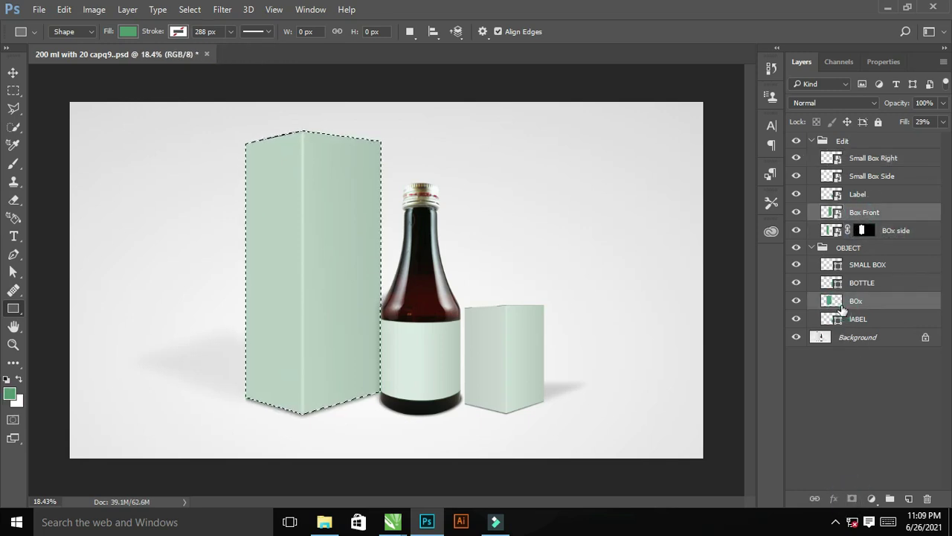
pyautogui.keyDown('ctrl'); pyautogui.click(843, 308); pyautogui.keyUp('ctrl')
# Mask the Label, Small Box Side and Small Box Right layers to their object outlines
pyautogui.click(856, 194)
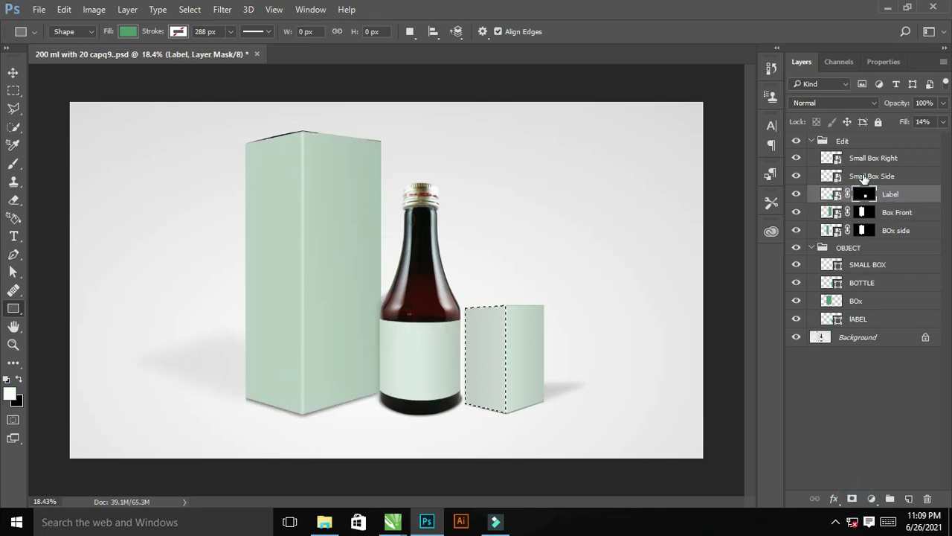
pyautogui.click(834, 272)
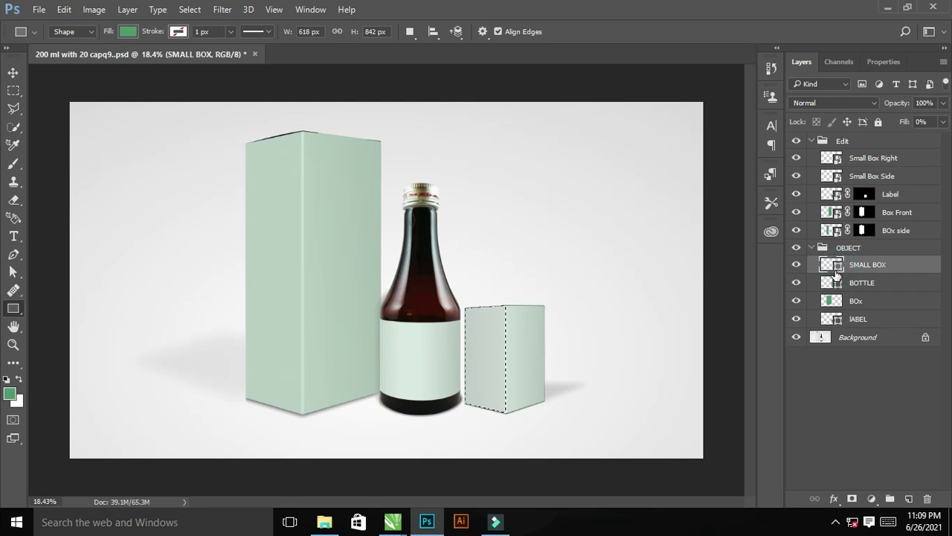
pyautogui.click(862, 177)
pyautogui.click(865, 157)
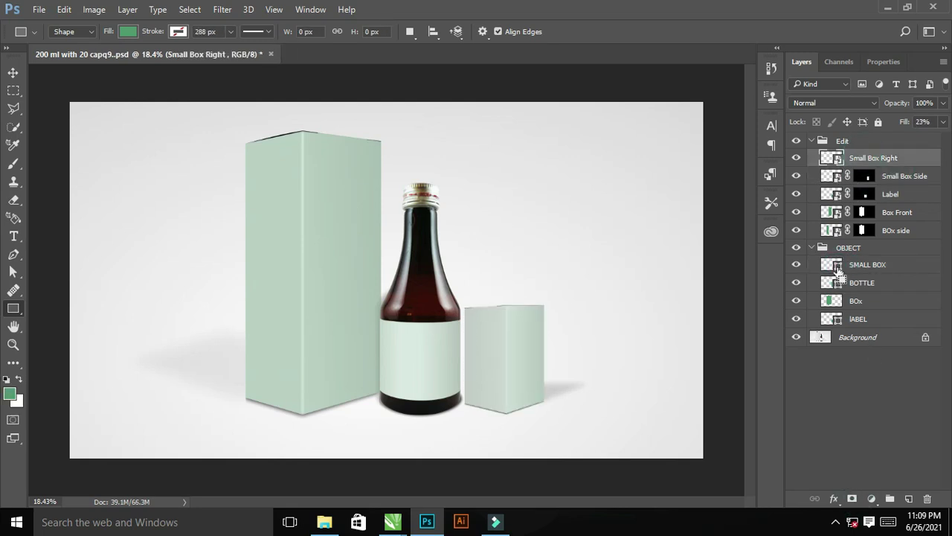
pyautogui.click(853, 498)
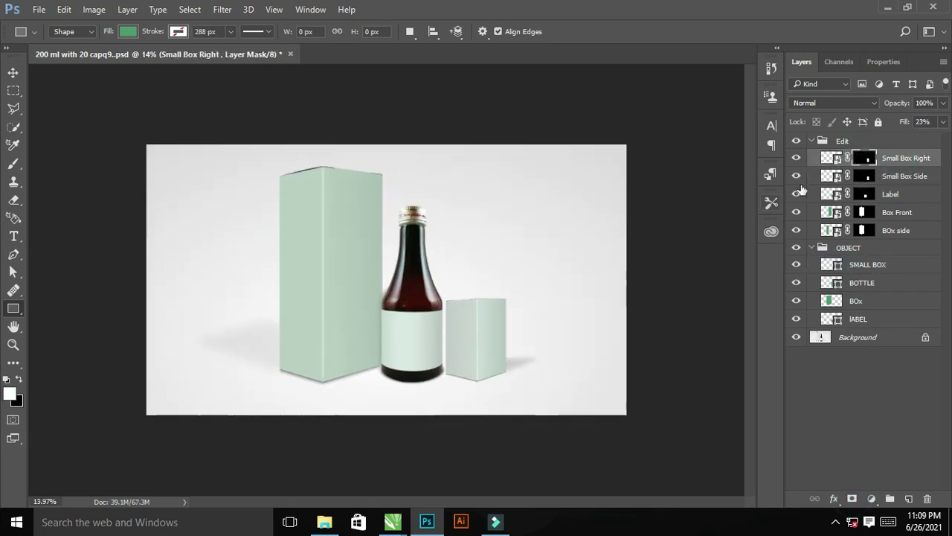
# Set all five Edit layers to 100% fill and zoom out to the whole mockup
pyautogui.keyDown('shift'); pyautogui.click(898, 235); pyautogui.keyUp('shift')
pyautogui.hotkey('shift', '0')
pyautogui.scroll(5, 493, 279)
pyautogui.scroll(-5, 492, 279)
pyautogui.scroll(5, 327, 256)
pyautogui.moveTo(356, 265)
pyautogui.mouseDown()
pyautogui.moveTo(442, 153)
pyautogui.moveTo(499, 250)
pyautogui.moveTo(558, 230)
pyautogui.moveTo(613, 269)
pyautogui.mouseUp()
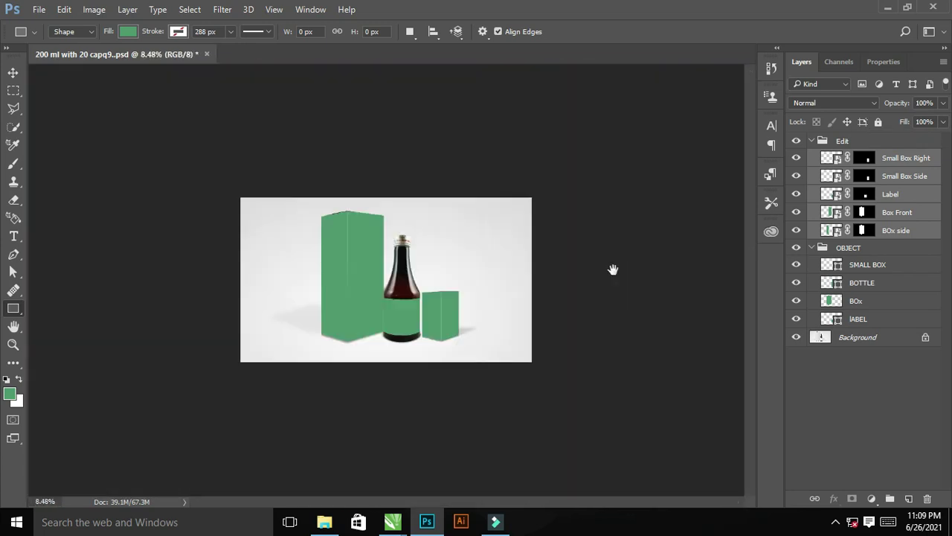
# Place the Stonilizer S artwork in the BOx side contents, stretch it to fit, save and close
pyautogui.doubleClick(830, 230)
pyautogui.hotkey('alt', 'Tab')
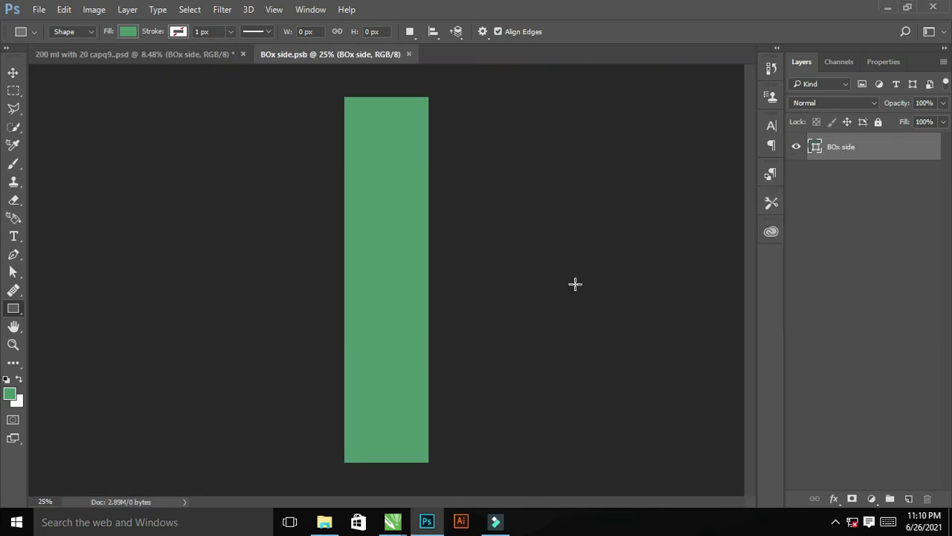
pyautogui.hotkey('alt', 'Tab')
pyautogui.moveTo(298, 244); pyautogui.dragTo(387, 228)
pyautogui.moveTo(385, 346); pyautogui.dragTo(378, 442)
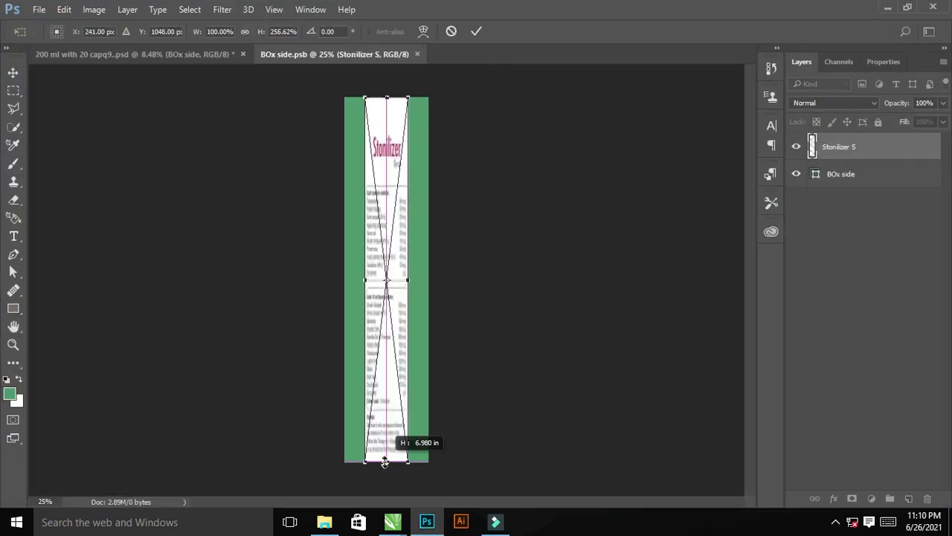
pyautogui.moveTo(430, 279); pyautogui.dragTo(428, 279)
pyautogui.press('Return')
pyautogui.hotkey('ctrl', 's')
pyautogui.click(437, 54)
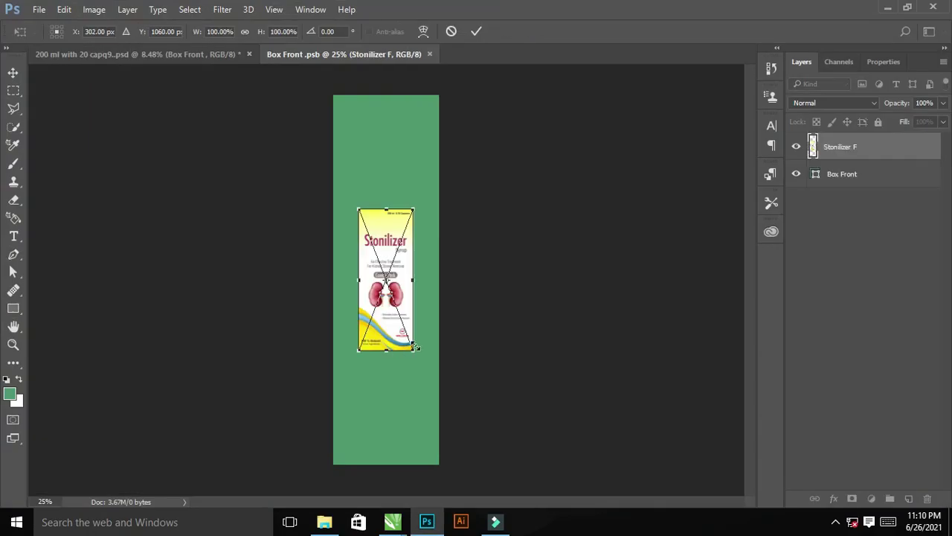
# Enlarge the Stonilizer F artwork to fill the box front, save and close
pyautogui.moveTo(419, 345)
pyautogui.mouseDown()
pyautogui.moveTo(436, 422)
pyautogui.moveTo(393, 467)
pyautogui.mouseUp()
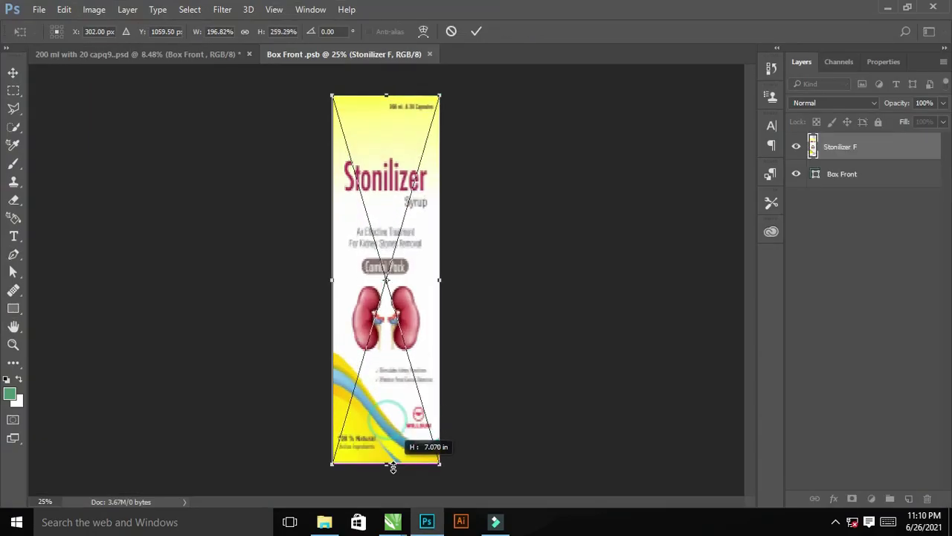
pyautogui.press('Return')
pyautogui.click(429, 53)
# Place the Stonilizer L artwork in the Label contents, widen it to fit, save and close
pyautogui.doubleClick(819, 170)
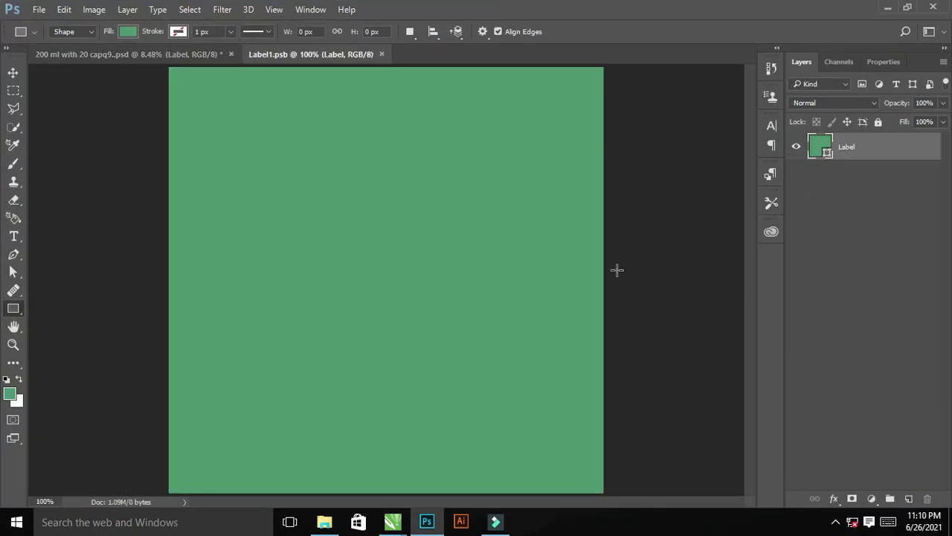
pyautogui.press('super+d')
pyautogui.moveTo(283, 320); pyautogui.dragTo(365, 281)
pyautogui.moveTo(459, 279); pyautogui.dragTo(556, 279)
pyautogui.moveTo(386, 312); pyautogui.dragTo(386, 365)
pyautogui.moveTo(556, 280); pyautogui.dragTo(567, 282)
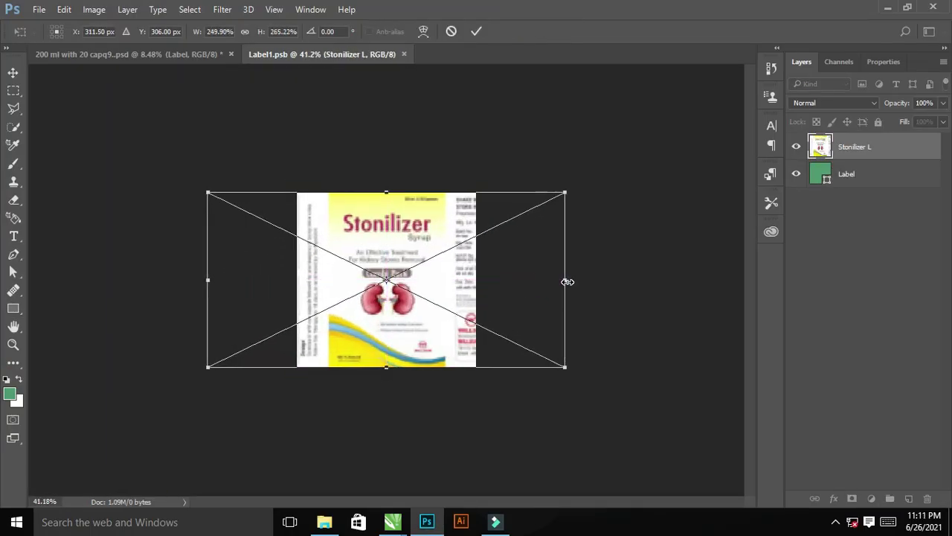
pyautogui.press('Return')
pyautogui.hotkey('ctrl', 's')
pyautogui.click(403, 54)
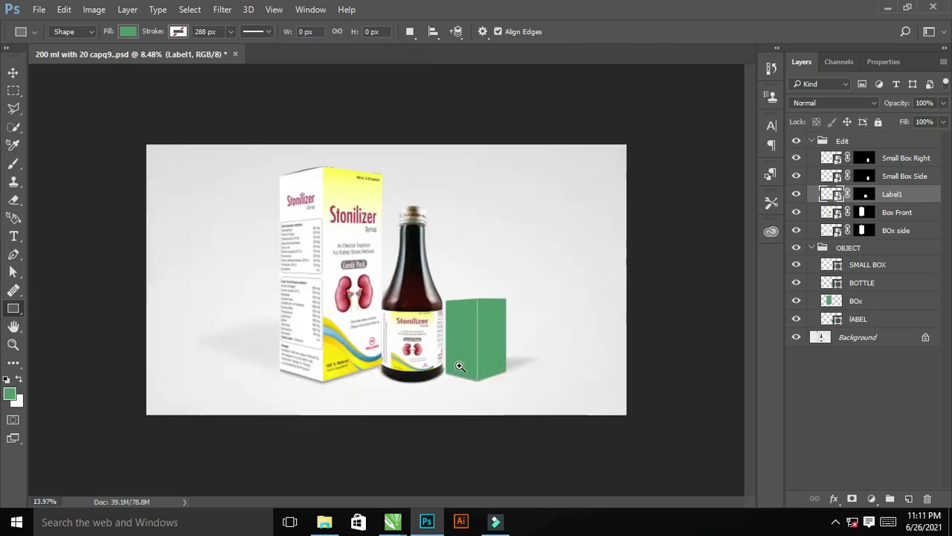
# Fit the Stonilizer C artwork into the Small Box Side contents, save and close
pyautogui.doubleClick(832, 177)
pyautogui.press('super+d')
pyautogui.moveTo(287, 315); pyautogui.dragTo(386, 281)
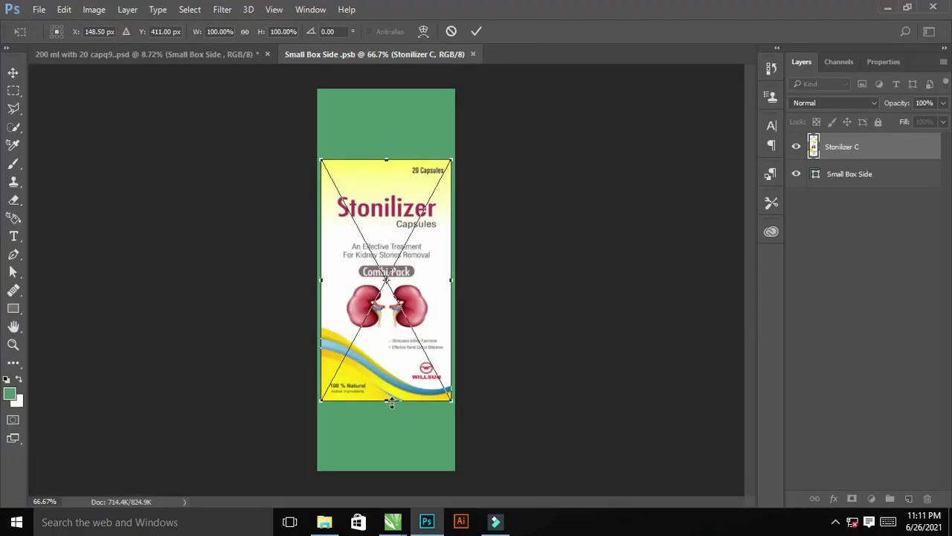
pyautogui.press('Return')
pyautogui.hotkey('ctrl', 's')
pyautogui.hotkey('ctrl', 'w')
# Stretch the Stonilizer C artwork across the Small Box Right contents, save and close
pyautogui.doubleClick(831, 168)
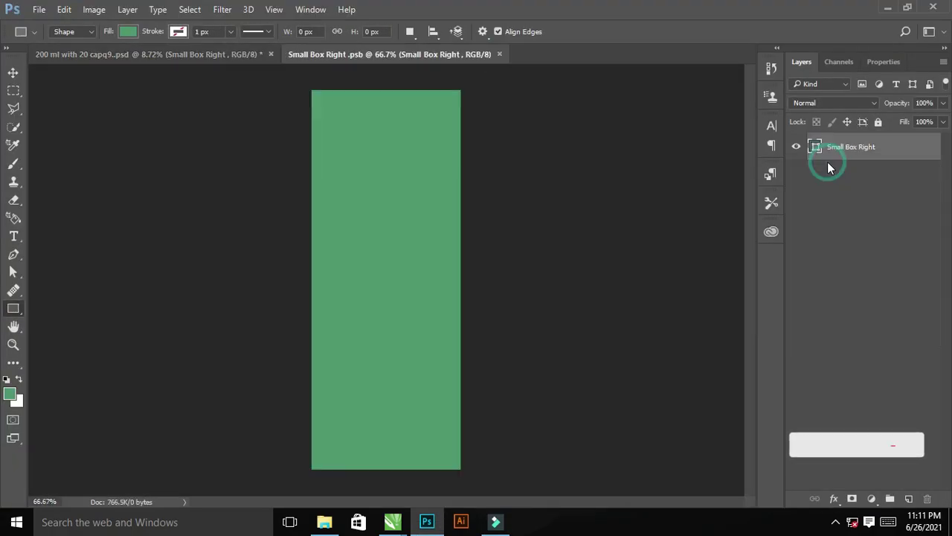
pyautogui.press('super+d')
pyautogui.moveTo(561, 321); pyautogui.dragTo(389, 313)
pyautogui.moveTo(393, 464); pyautogui.dragTo(467, 276)
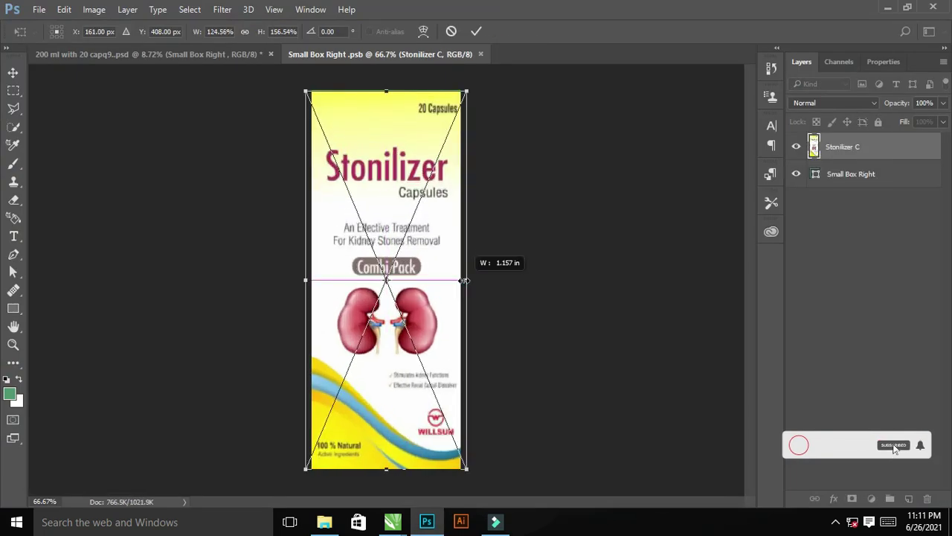
pyautogui.press('Return')
pyautogui.click(481, 55)
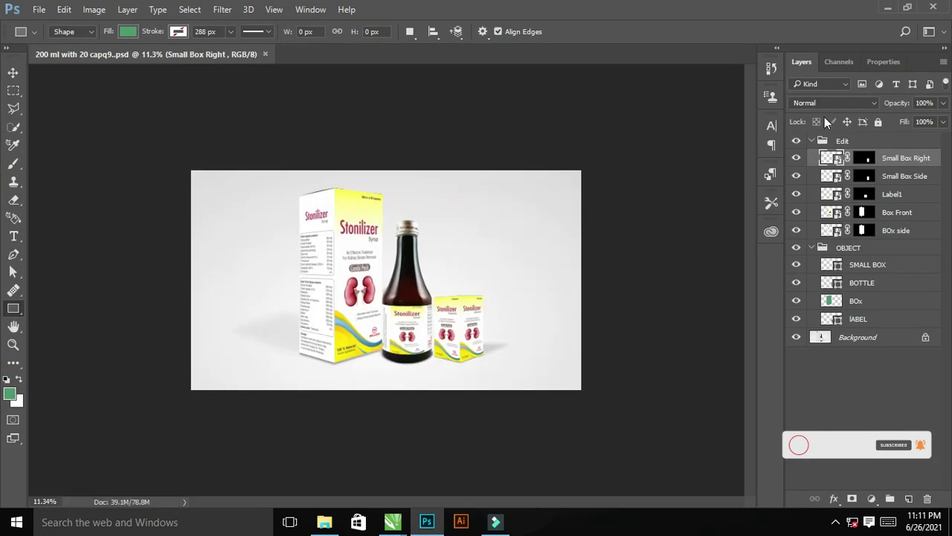
# Duplicate the background into shading layers above the Edit group, naming one 'Mid tone'
pyautogui.click(812, 140)
pyautogui.moveTo(840, 141); pyautogui.dragTo(837, 229)
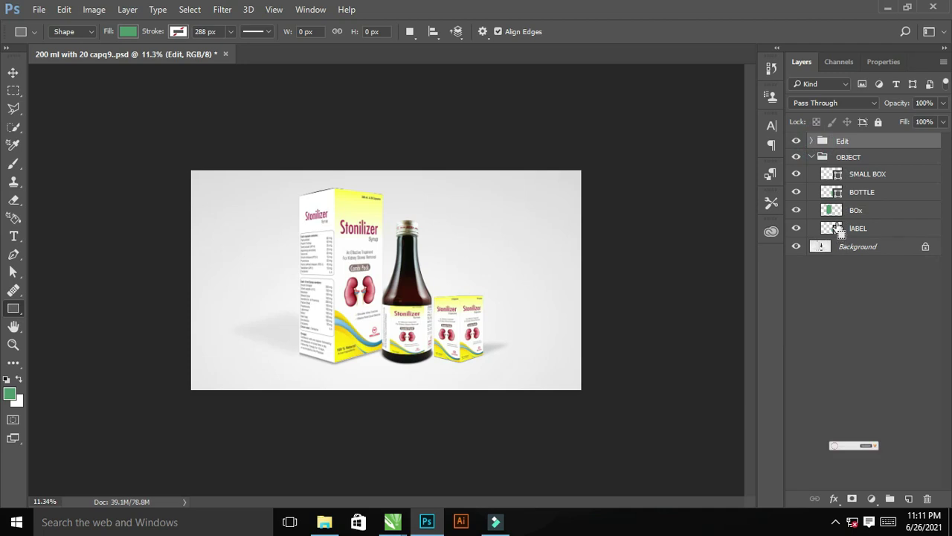
pyautogui.click(829, 253)
pyautogui.hotkey('ctrl', 'j')
pyautogui.hotkey('ctrl', 'j')
pyautogui.hotkey('ctrl', 'j')
pyautogui.keyDown('shift'); pyautogui.click(900, 281); pyautogui.keyUp('shift')
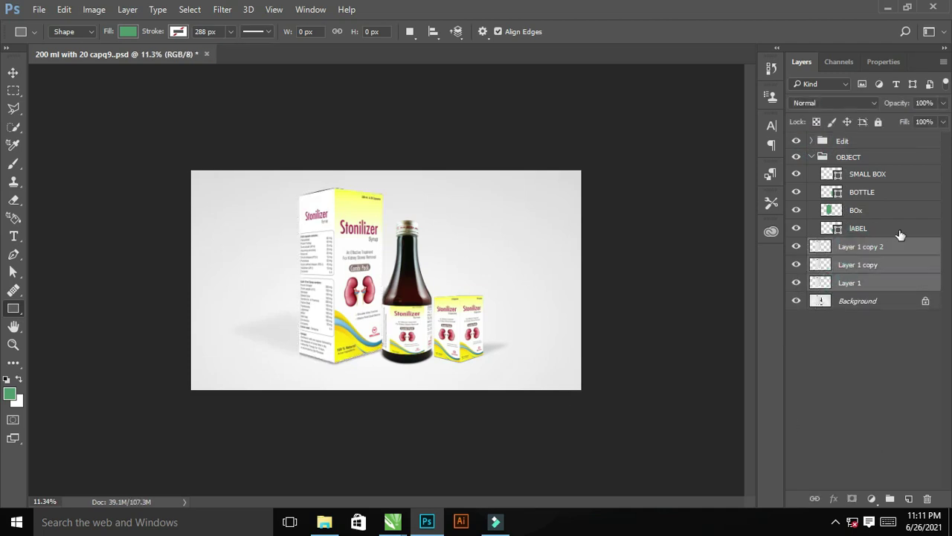
pyautogui.moveTo(901, 237); pyautogui.dragTo(896, 137)
pyautogui.doubleClick(856, 178)
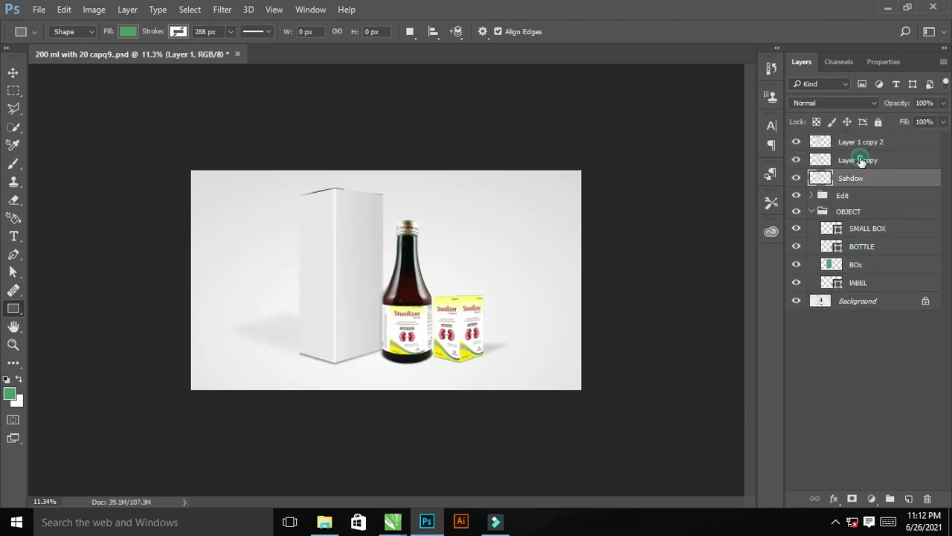
pyautogui.doubleClick(860, 160)
pyautogui.write('Mid tone')
pyautogui.doubleClick(857, 141)
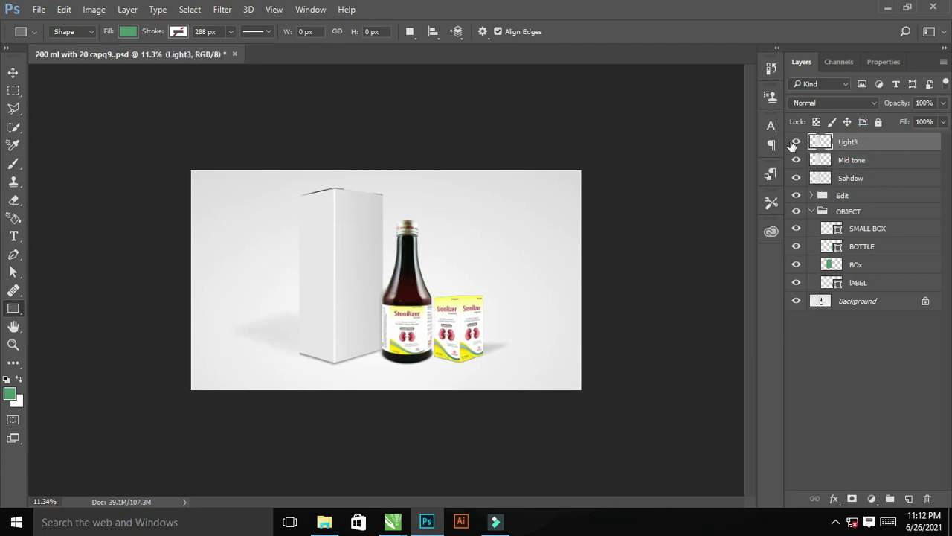
# Set the Sahdow layer to Multiply and the Mid tone layer to Linear Burn
pyautogui.click(850, 178)
pyautogui.click(834, 103)
pyautogui.click(801, 148)
pyautogui.click(852, 160)
pyautogui.click(833, 102)
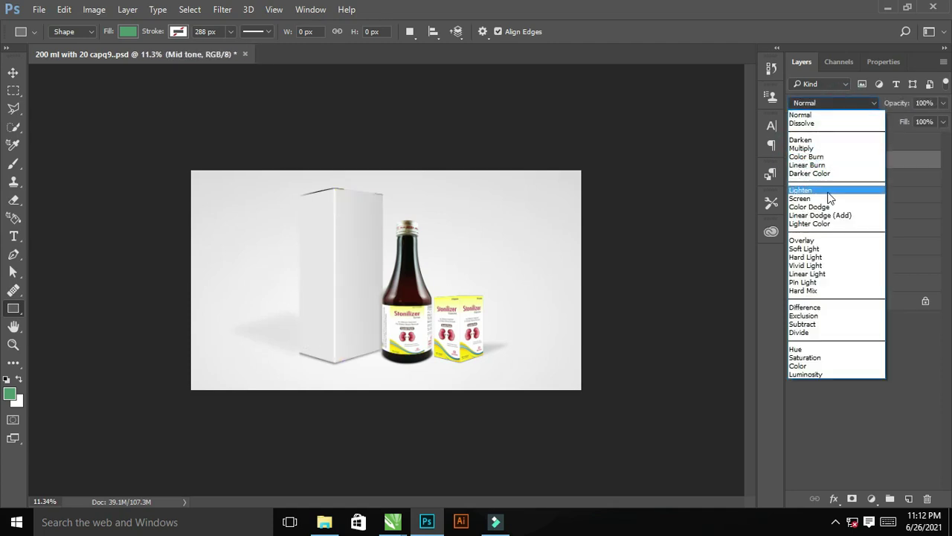
pyautogui.click(806, 165)
# Apply Levels to Mid tone, raising black input and lowering white output
pyautogui.click(64, 9)
pyautogui.press('Escape')
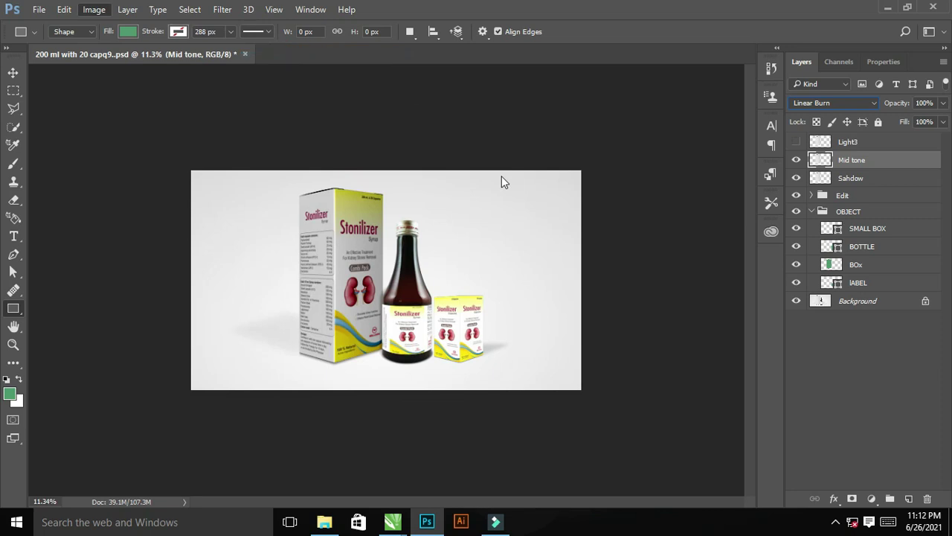
pyautogui.hotkey('ctrl', 'l')
pyautogui.moveTo(664, 199); pyautogui.dragTo(667, 200)
pyautogui.moveTo(840, 256); pyautogui.dragTo(828, 257)
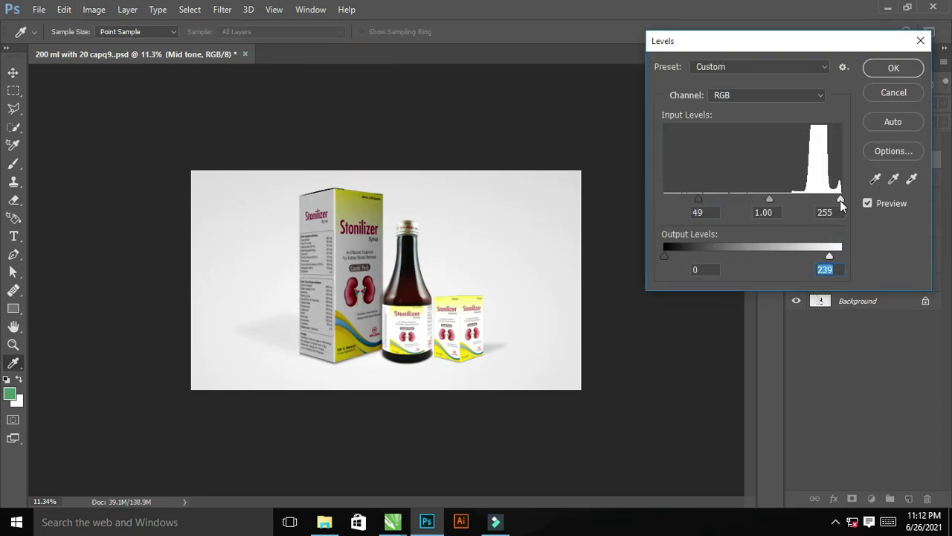
pyautogui.press('Return')
# Set Light3 to Screen, with Levels raising black input and white output at 120
pyautogui.click(802, 141)
pyautogui.click(822, 103)
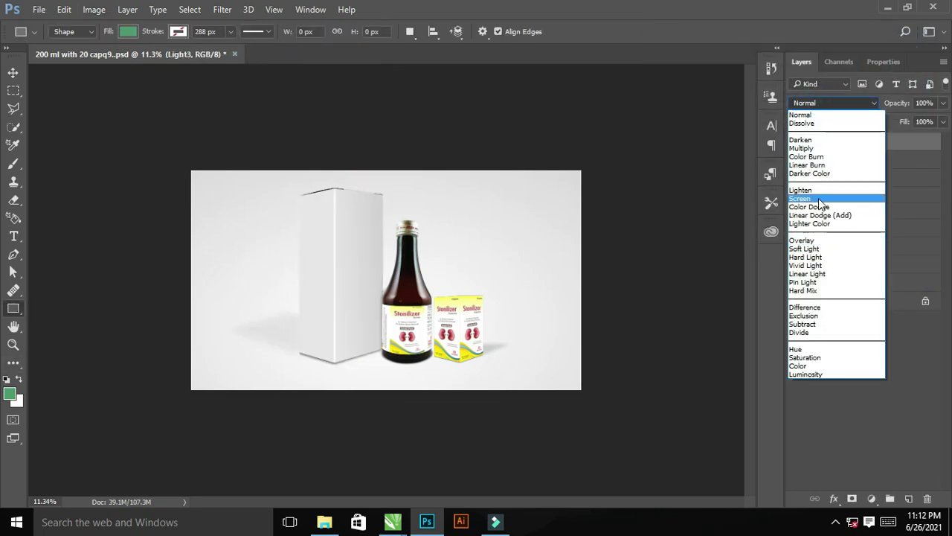
pyautogui.click(821, 199)
pyautogui.click(65, 10)
pyautogui.click(267, 55)
pyautogui.moveTo(664, 199); pyautogui.dragTo(817, 199)
pyautogui.moveTo(841, 256); pyautogui.dragTo(746, 256)
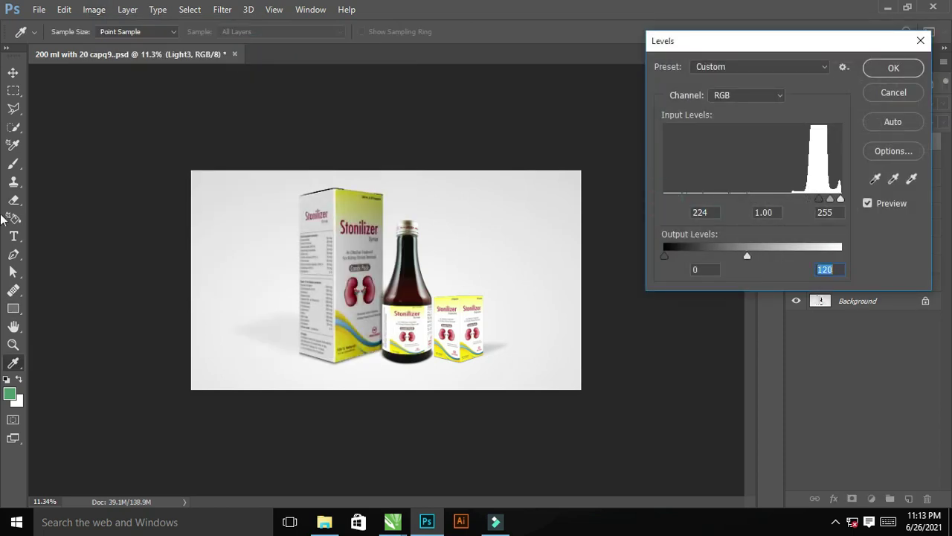
pyautogui.click(893, 68)
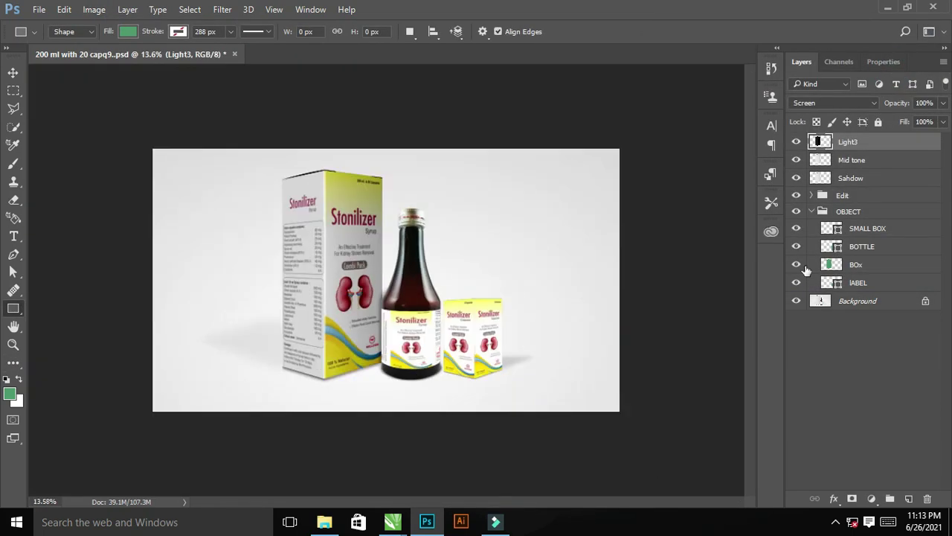
# Group the box shading layers, then copy three layers to the top and name one 'shadow'
pyautogui.hotkey('ctrl', 'g')
pyautogui.write('Box FX')
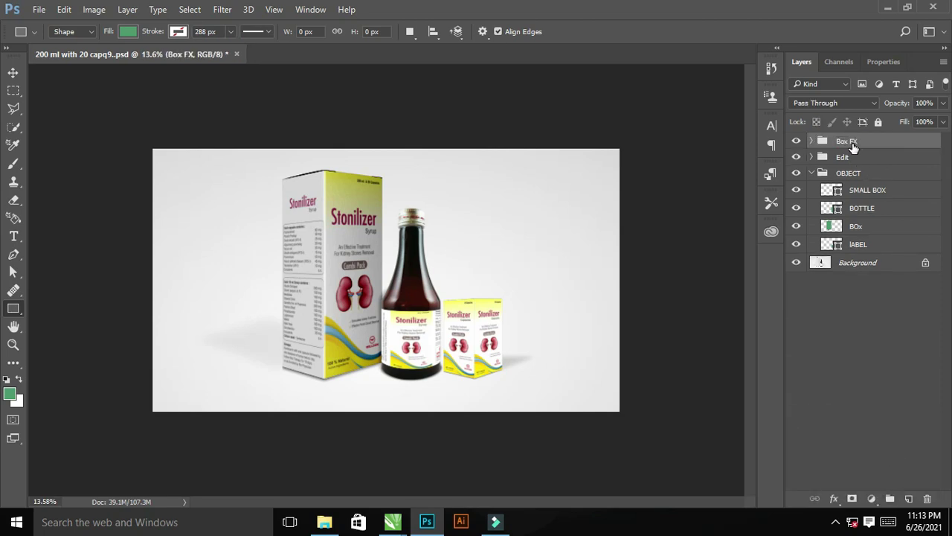
pyautogui.click(851, 266)
pyautogui.hotkey('ctrl', 'j')
pyautogui.hotkey('ctrl', 'j')
pyautogui.hotkey('ctrl', 'j')
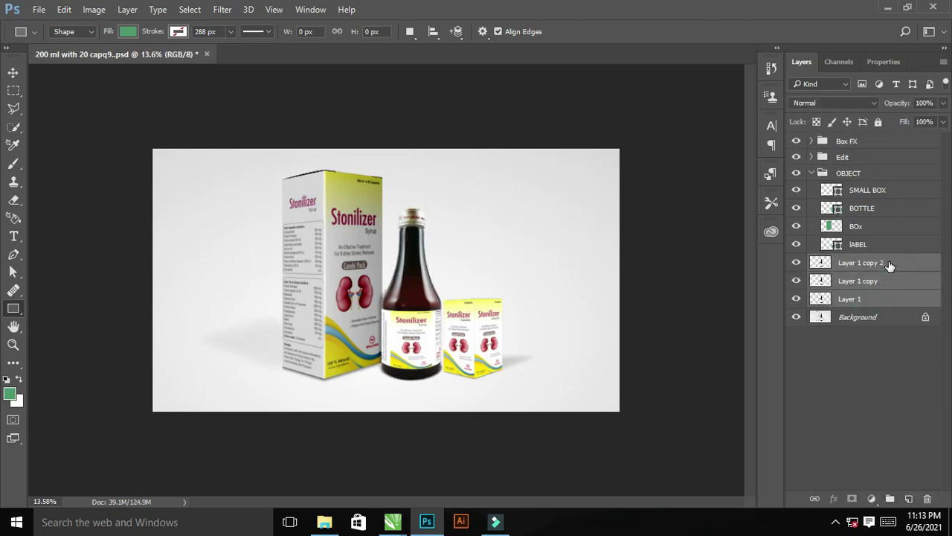
pyautogui.moveTo(828, 264); pyautogui.dragTo(846, 179)
pyautogui.doubleClick(846, 179)
pyautogui.write('shadow')
pyautogui.press('Return')
# Rename the other copies Midtone and Light, and set shadow to Multiply
pyautogui.doubleClick(857, 161)
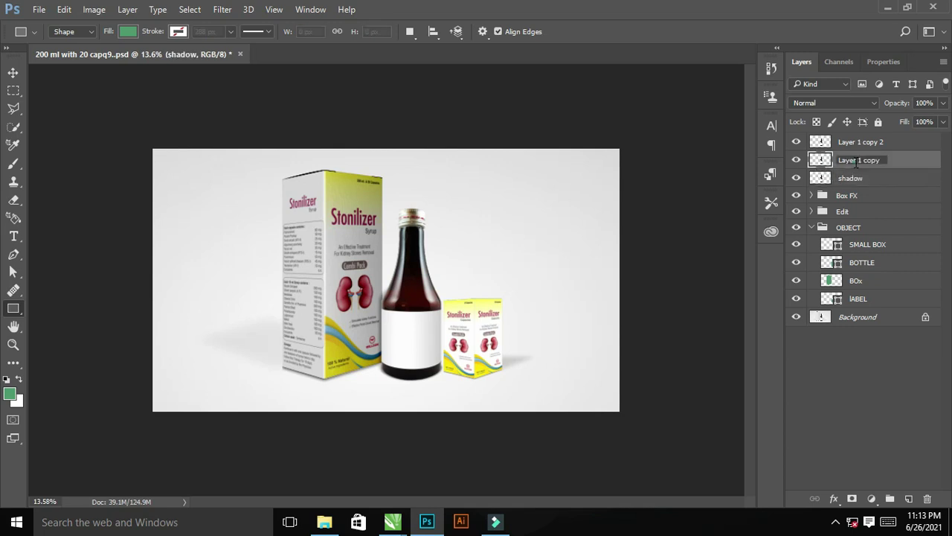
pyautogui.write('Midtone')
pyautogui.doubleClick(861, 142)
pyautogui.write('Light')
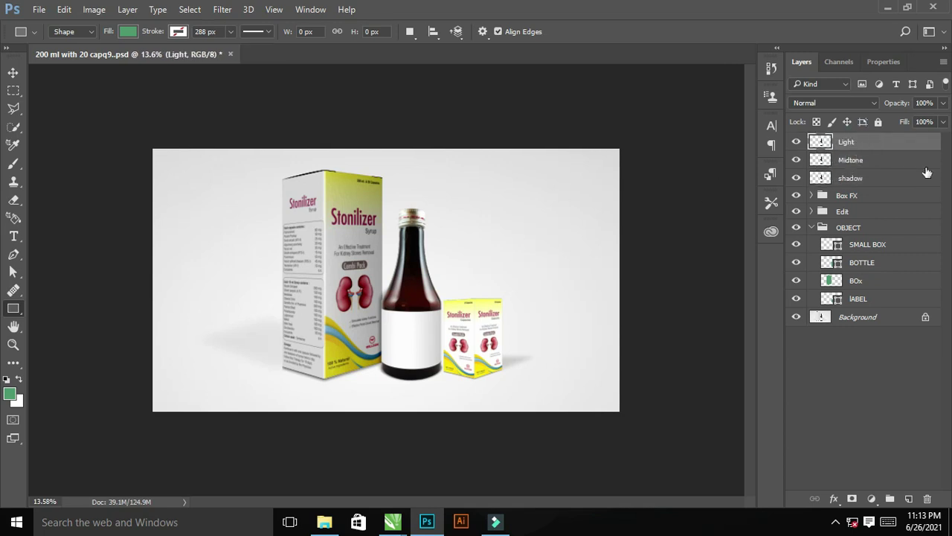
pyautogui.click(879, 181)
pyautogui.click(830, 103)
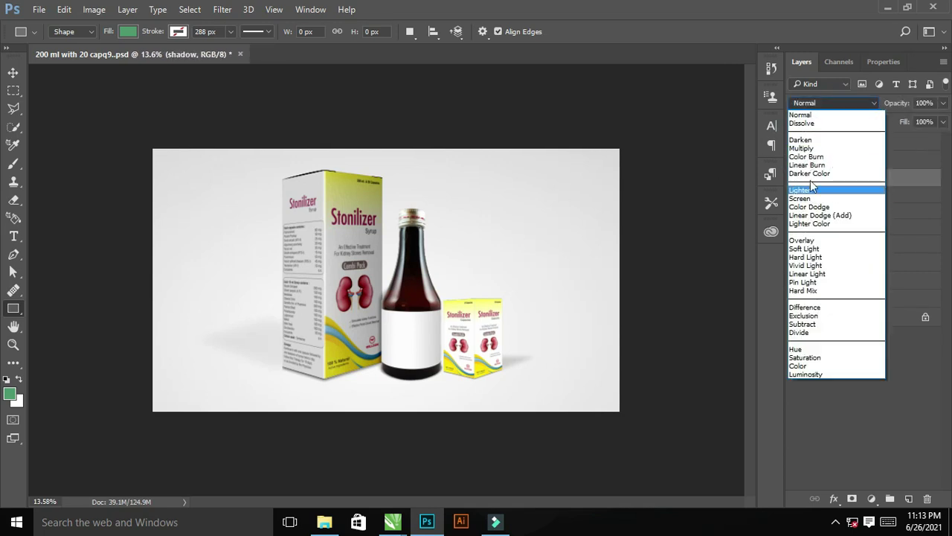
pyautogui.click(801, 148)
# Set Midtone to Linear Burn with Levels lowering white input and raising black output
pyautogui.click(850, 160)
pyautogui.click(829, 103)
pyautogui.click(806, 164)
pyautogui.click(94, 9)
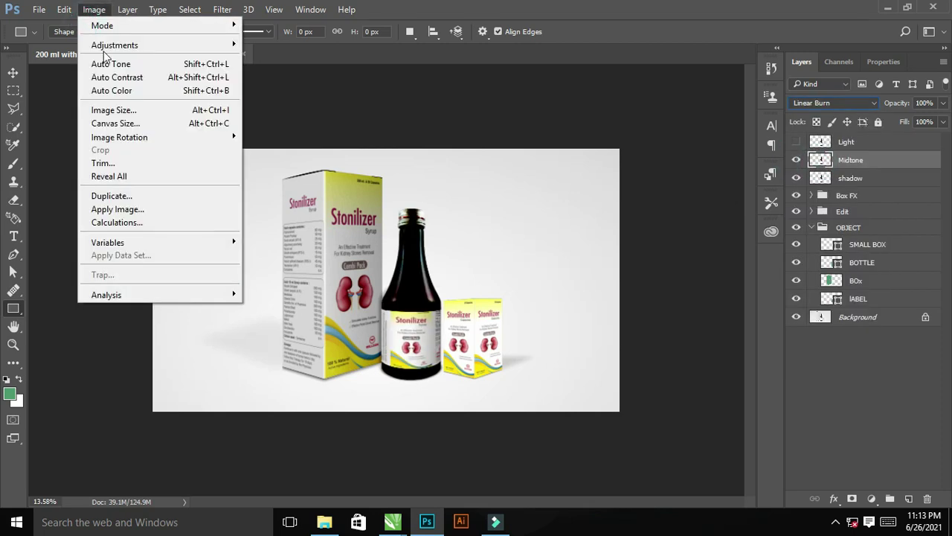
pyautogui.click(275, 58)
pyautogui.moveTo(842, 198); pyautogui.dragTo(752, 199)
pyautogui.click(840, 256)
pyautogui.moveTo(664, 256); pyautogui.dragTo(708, 253)
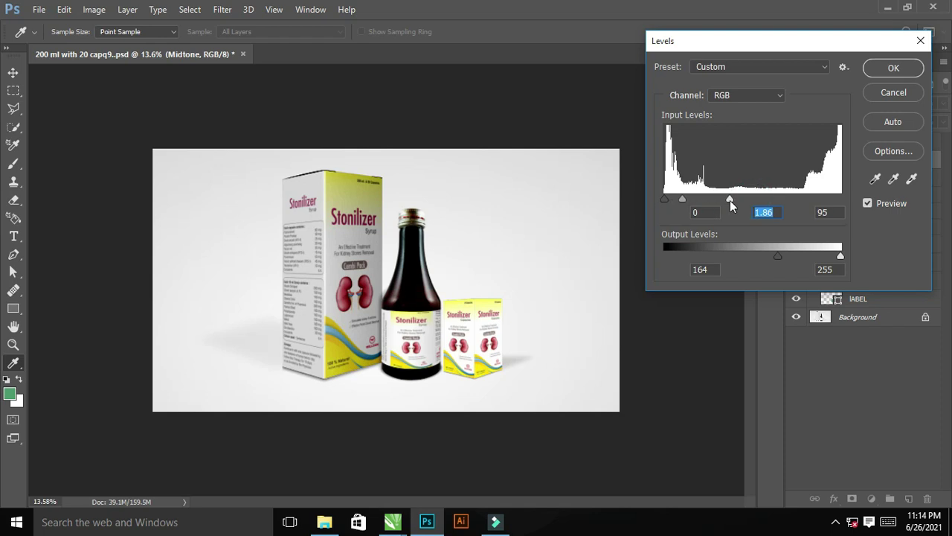
pyautogui.click(893, 78)
# Set the Light layer to Screen and raise its black input in Levels
pyautogui.click(850, 141)
pyautogui.click(829, 102)
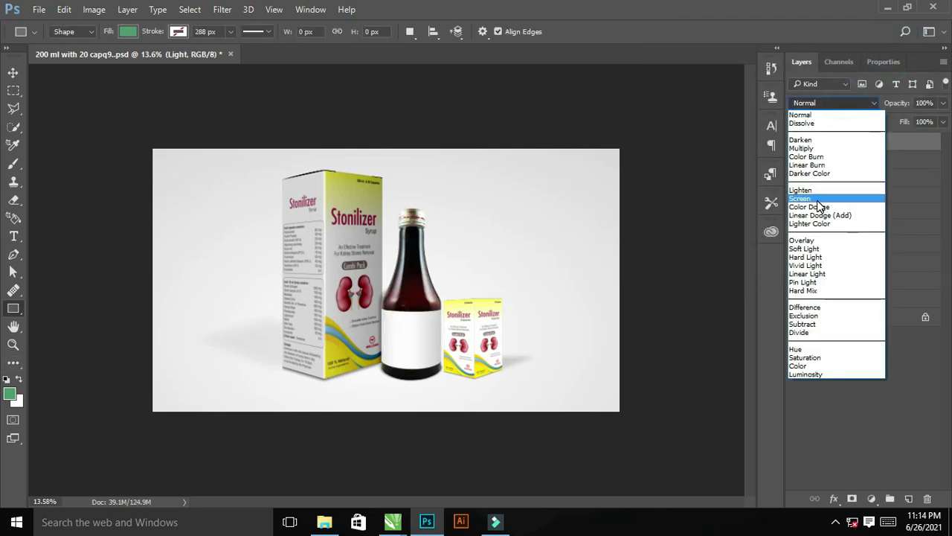
pyautogui.click(878, 204)
pyautogui.click(94, 9)
pyautogui.click(276, 58)
pyautogui.moveTo(664, 199); pyautogui.dragTo(772, 198)
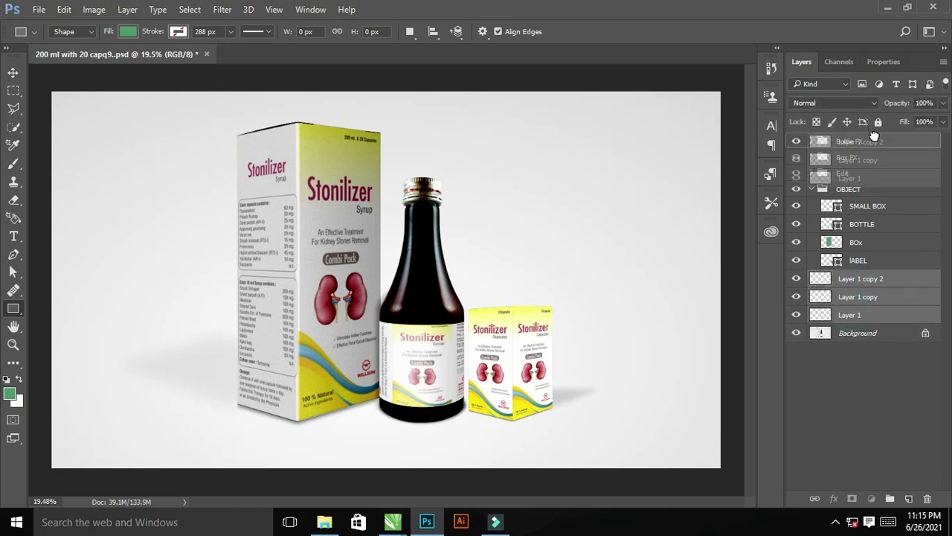
# Rename the three new copies Shadow, Mid tOne and Lighyt
pyautogui.doubleClick(850, 178)
pyautogui.write('Shadow')
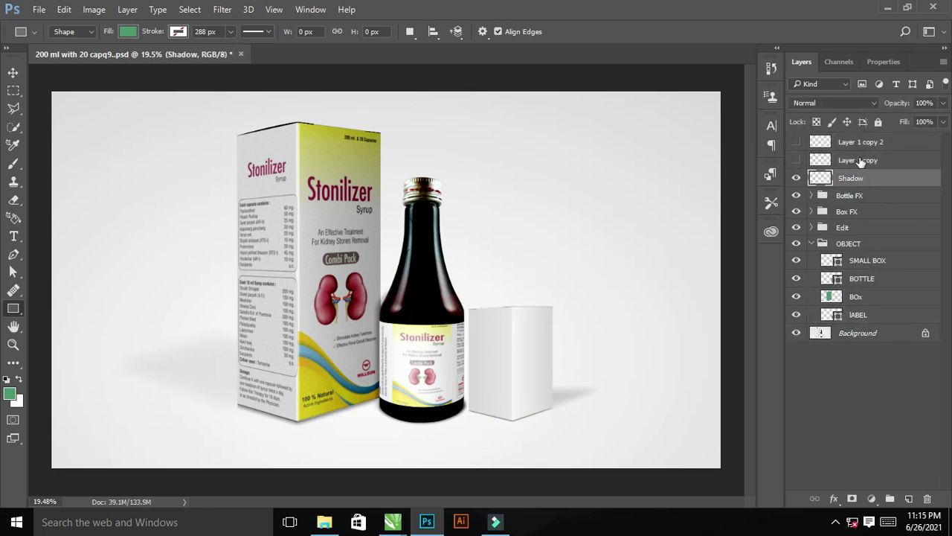
pyautogui.doubleClick(860, 160)
pyautogui.write('Mid tOne')
pyautogui.doubleClick(857, 142)
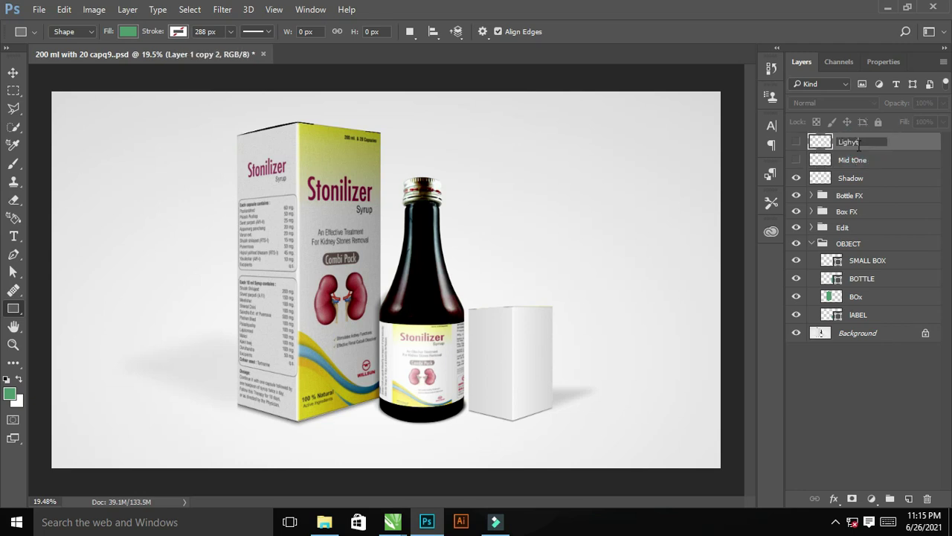
# Give Mid tOne a burn blend mode and Levels black input of 51
pyautogui.click(850, 178)
pyautogui.click(833, 103)
pyautogui.click(853, 160)
pyautogui.click(834, 103)
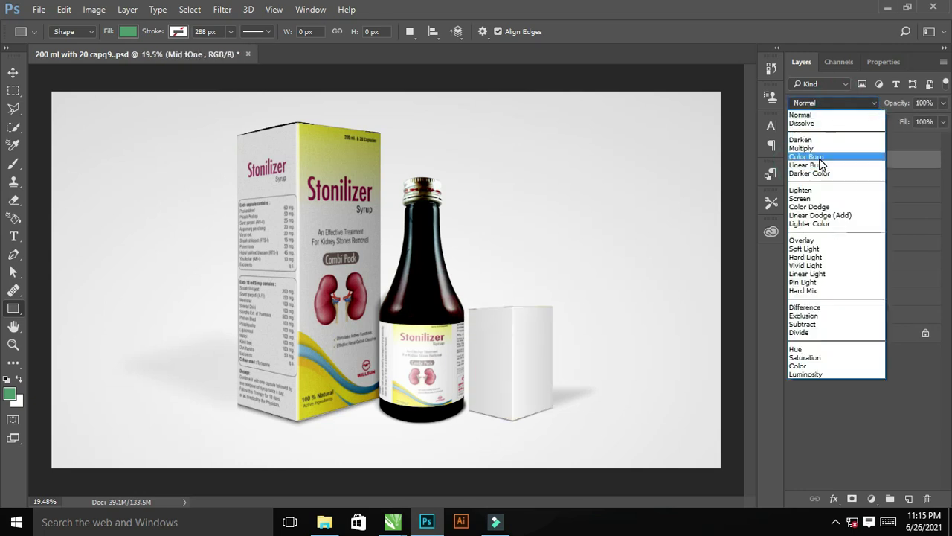
pyautogui.click(820, 158)
pyautogui.click(128, 9)
pyautogui.click(273, 57)
pyautogui.moveTo(665, 198); pyautogui.dragTo(699, 199)
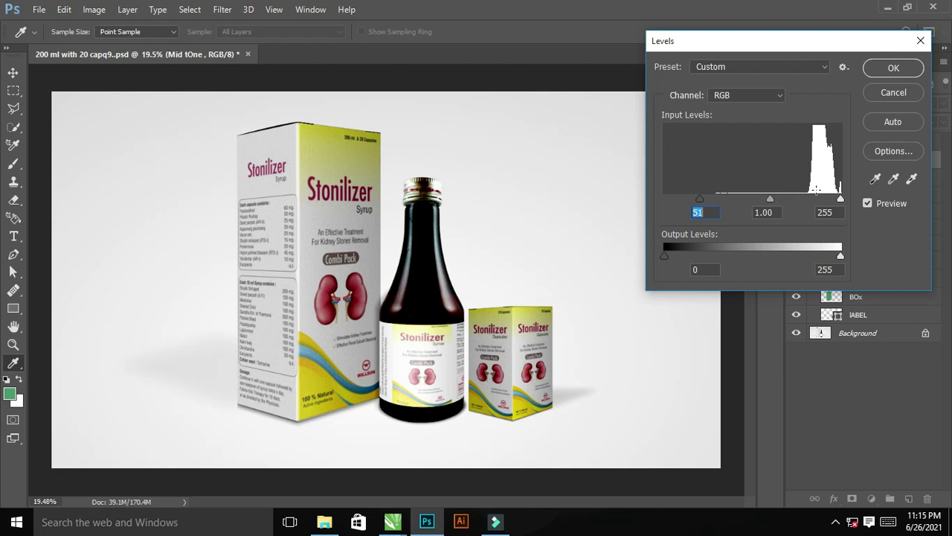
# Set Lighyt to Screen with Levels raising black input and white output at 144
pyautogui.click(818, 103)
pyautogui.click(826, 212)
pyautogui.click(93, 9)
pyautogui.click(298, 57)
pyautogui.moveTo(663, 199); pyautogui.dragTo(820, 199)
pyautogui.moveTo(840, 255); pyautogui.dragTo(765, 261)
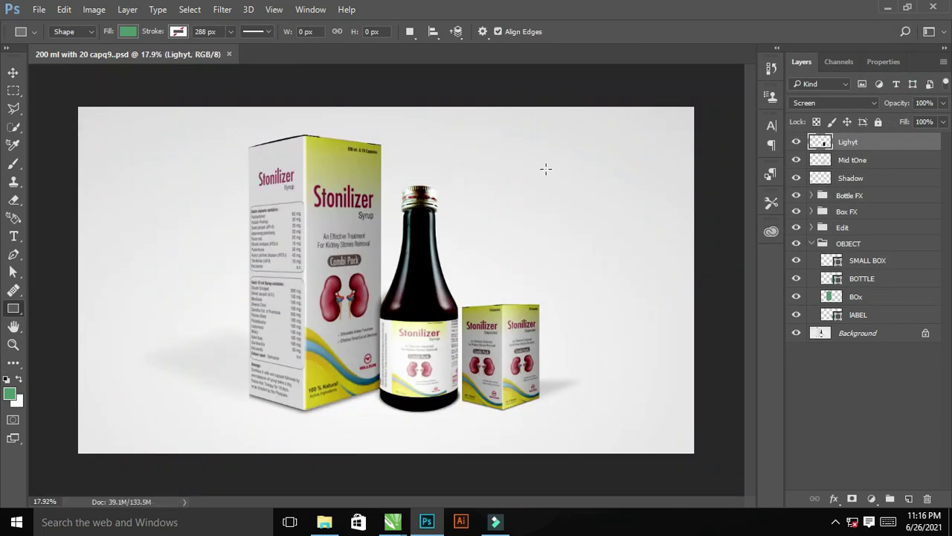
# Select the area around the products and add a Solid Color fill layer
pyautogui.click(831, 265)
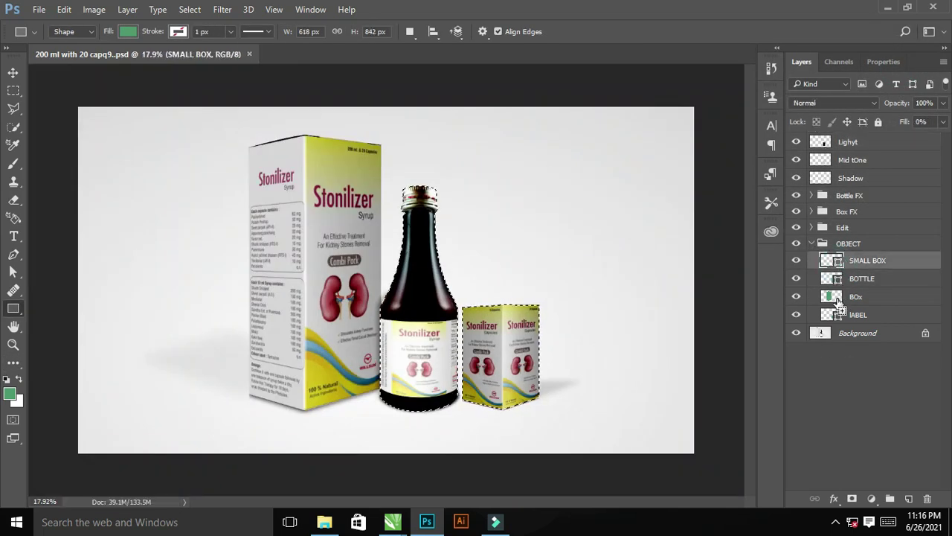
pyautogui.click(857, 332)
pyautogui.click(190, 9)
pyautogui.click(197, 59)
pyautogui.click(871, 499)
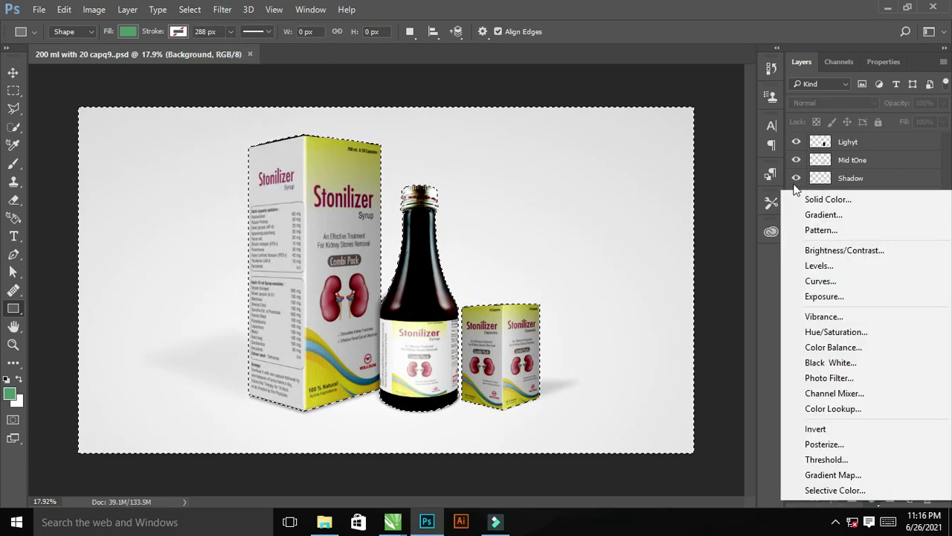
pyautogui.click(828, 199)
# Make the fill light cyan and blend it with Linear Burn
pyautogui.moveTo(770, 237); pyautogui.dragTo(770, 279)
pyautogui.click(631, 136)
pyautogui.moveTo(631, 136); pyautogui.dragTo(701, 149)
pyautogui.moveTo(770, 278); pyautogui.dragTo(770, 294)
pyautogui.click(725, 132)
pyautogui.moveTo(725, 132); pyautogui.dragTo(753, 131)
pyautogui.moveTo(774, 294)
pyautogui.mouseDown()
pyautogui.moveTo(774, 281)
pyautogui.moveTo(775, 292)
pyautogui.mouseUp()
pyautogui.click(671, 132)
pyautogui.moveTo(672, 132); pyautogui.dragTo(686, 144)
pyautogui.moveTo(769, 291); pyautogui.dragTo(770, 204)
pyautogui.click(677, 131)
pyautogui.moveTo(677, 131); pyautogui.dragTo(675, 131)
pyautogui.click(894, 124)
pyautogui.click(833, 103)
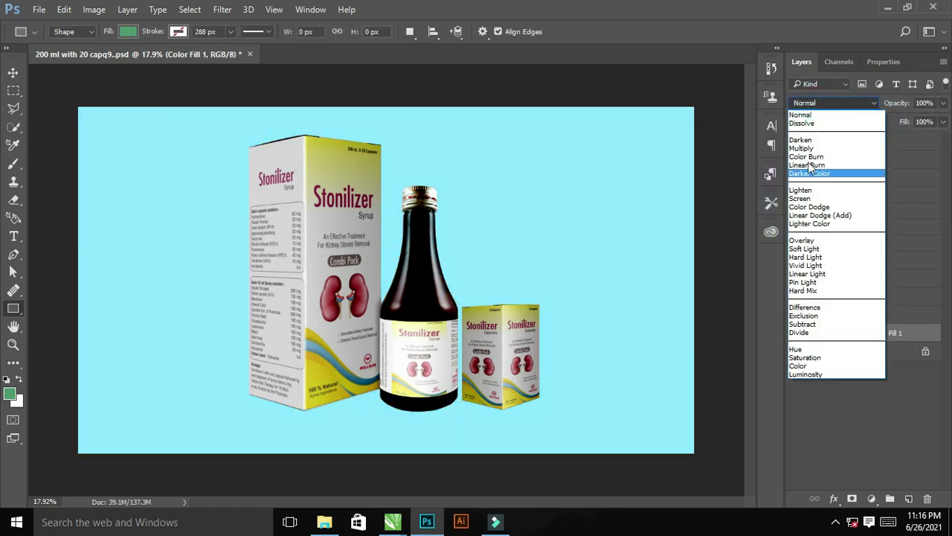
pyautogui.click(807, 164)
# Group the Lighyt, Mid tOne and Shadow layers together
pyautogui.moveTo(489, 276)
pyautogui.mouseDown()
pyautogui.moveTo(540, 306)
pyautogui.moveTo(491, 307)
pyautogui.mouseUp()
pyautogui.click(848, 142)
pyautogui.keyDown('shift'); pyautogui.click(850, 178); pyautogui.keyUp('shift')
pyautogui.moveTo(871, 185); pyautogui.dragTo(891, 499)
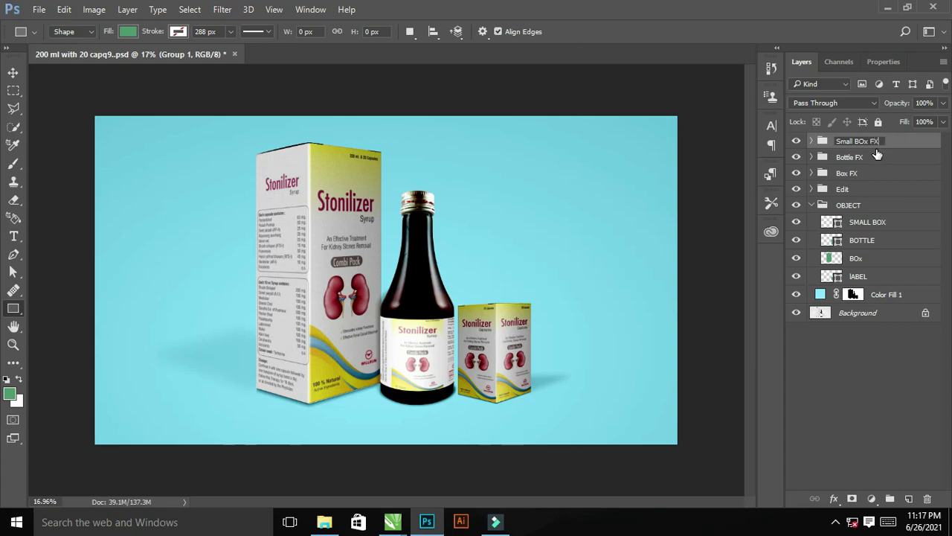
# Confirm the 'Small BOx FX' group name and collapse the OBJECT group
pyautogui.press('Return')
pyautogui.click(811, 205)
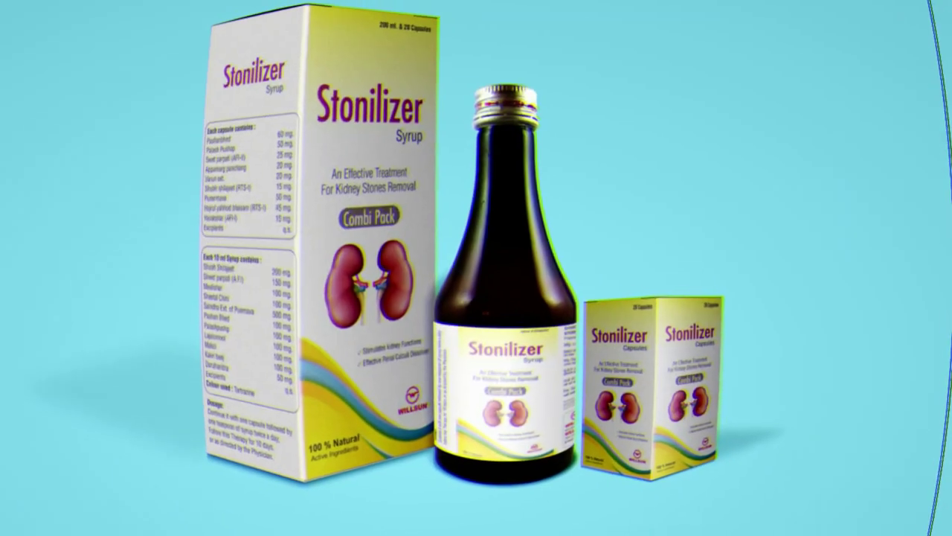